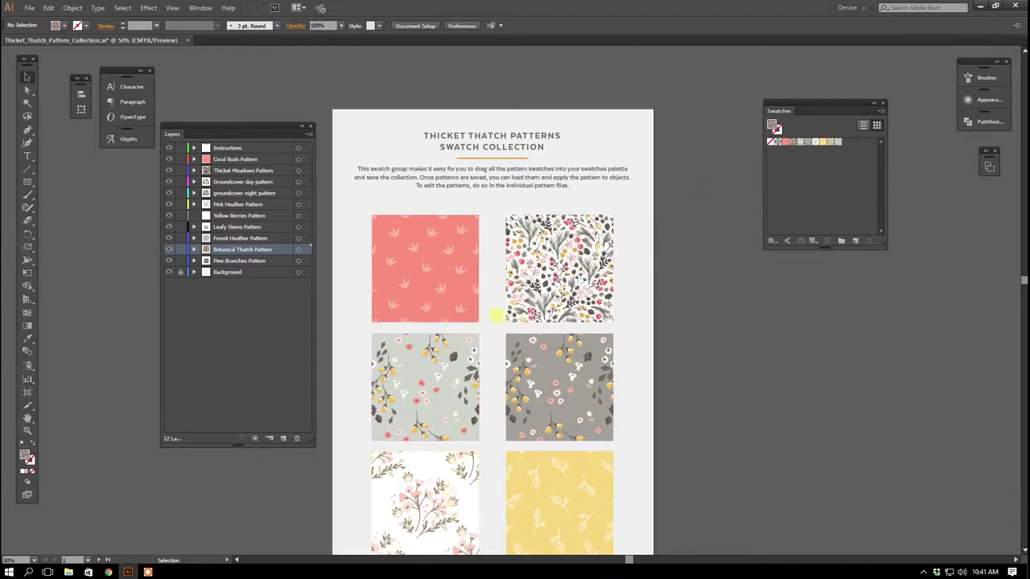
# Add the Botanical Thatch artwork, the dark floral tile in the last row, to the swatches as a pattern swatch
pyautogui.scroll(-1, 554, 372)
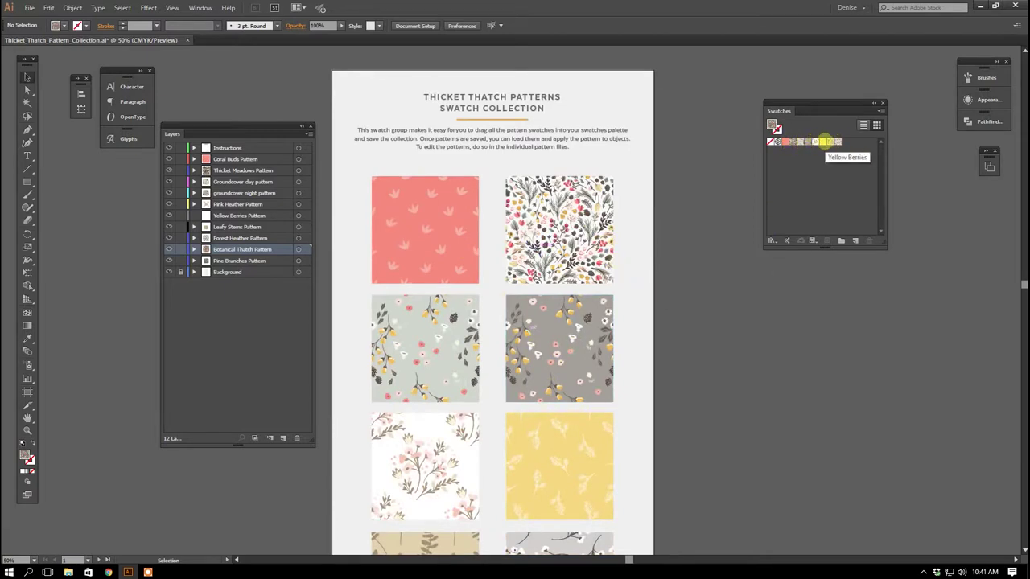
pyautogui.scroll(-6, 507, 354)
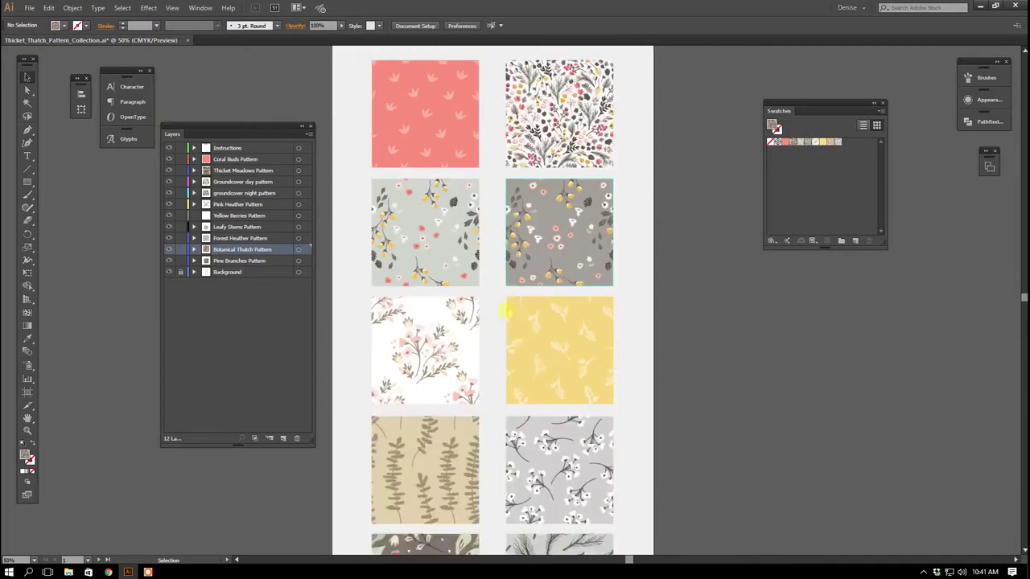
pyautogui.click(442, 450)
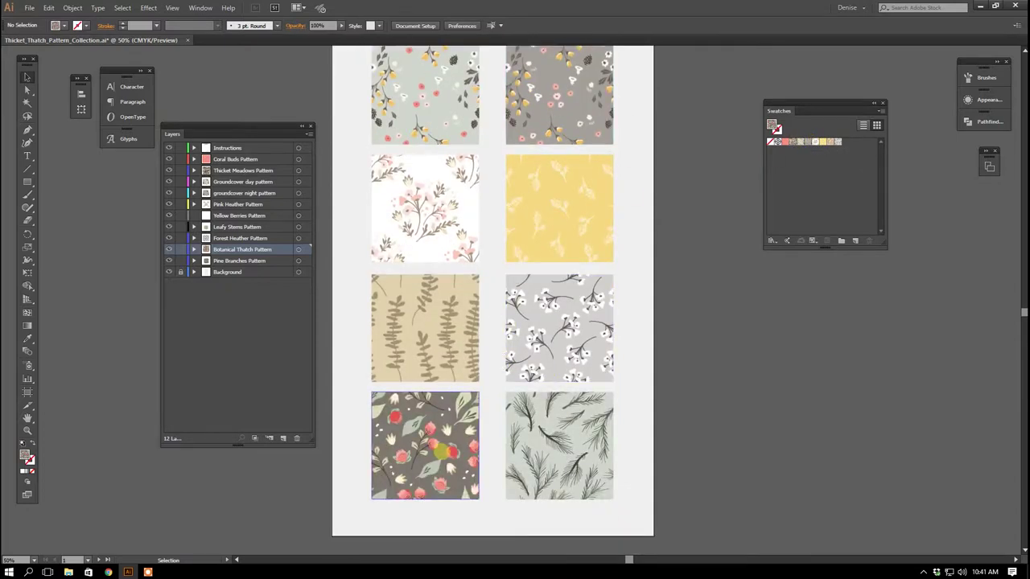
pyautogui.moveTo(442, 450); pyautogui.dragTo(433, 438)
pyautogui.click(432, 439)
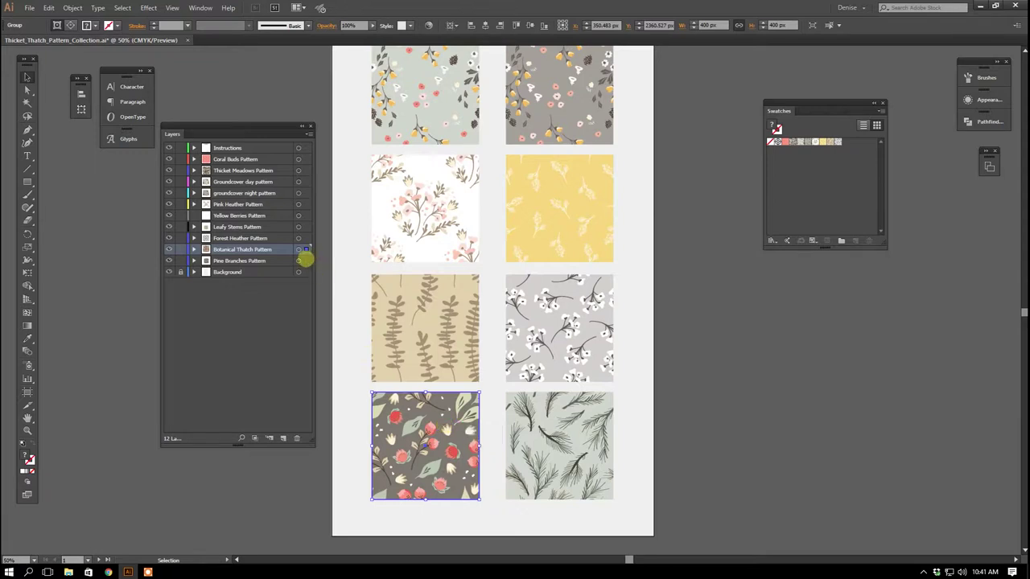
pyautogui.click(303, 259)
pyautogui.click(301, 249)
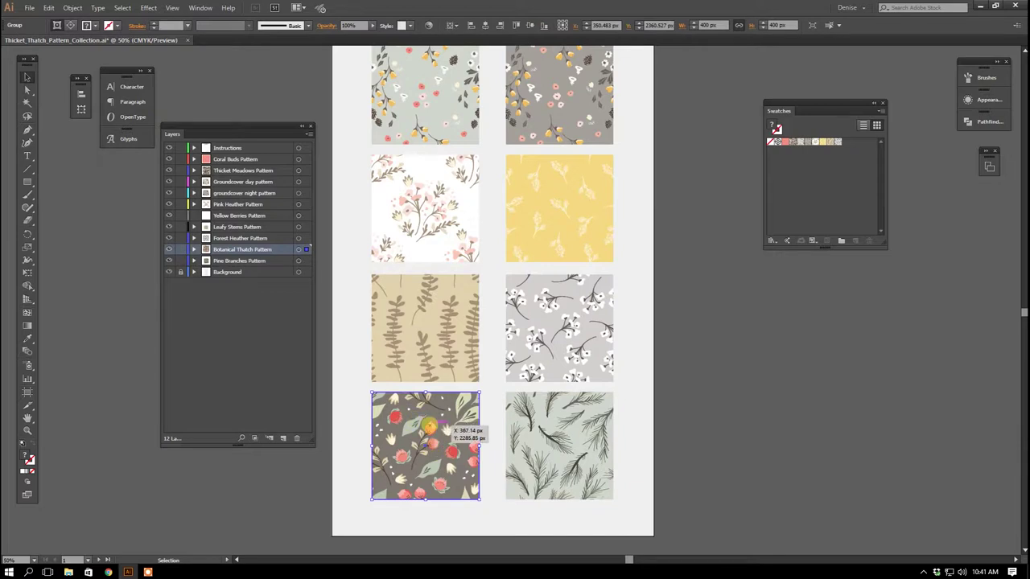
pyautogui.moveTo(429, 427); pyautogui.dragTo(852, 170)
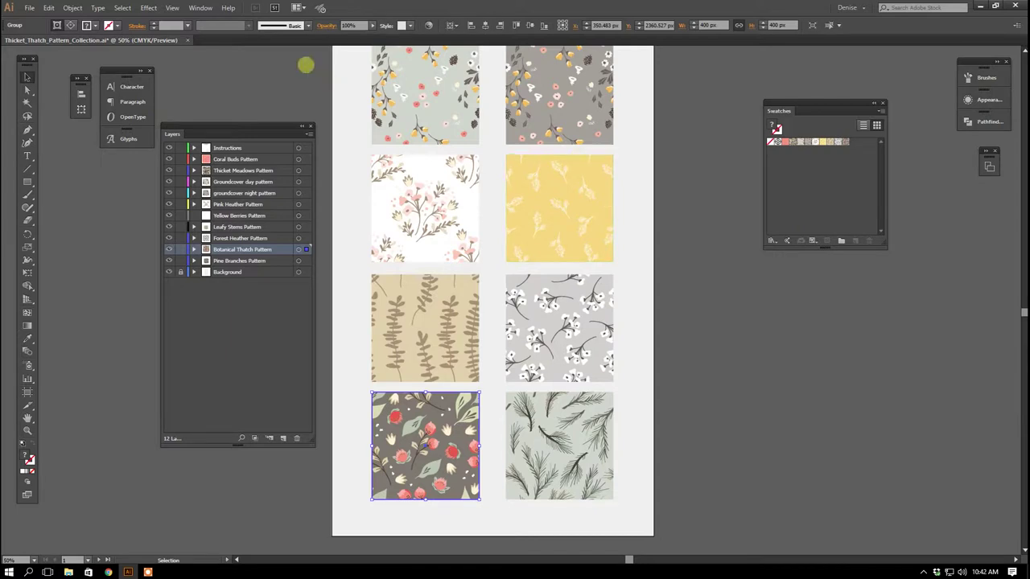
pyautogui.click(200, 8)
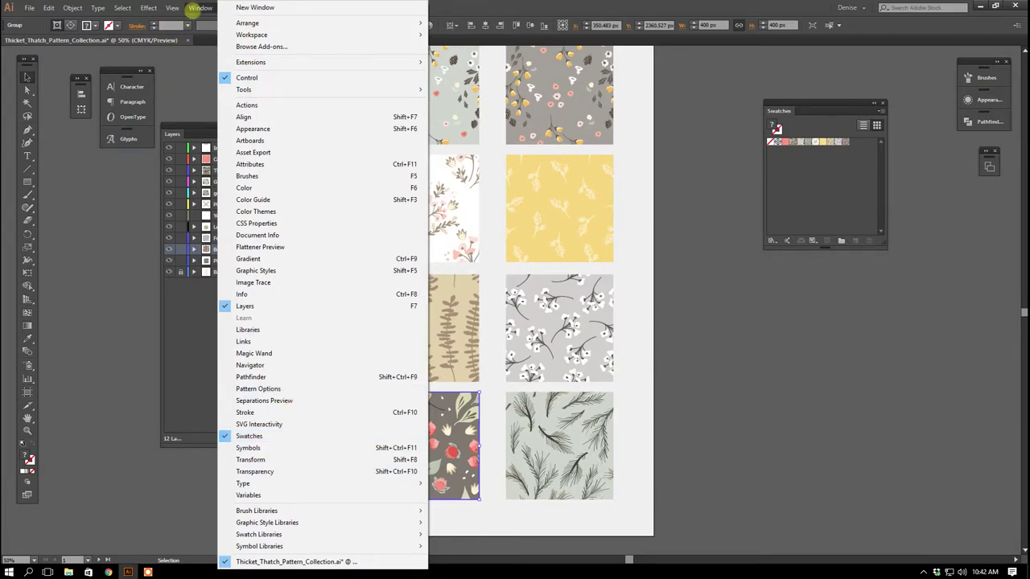
pyautogui.click(199, 7)
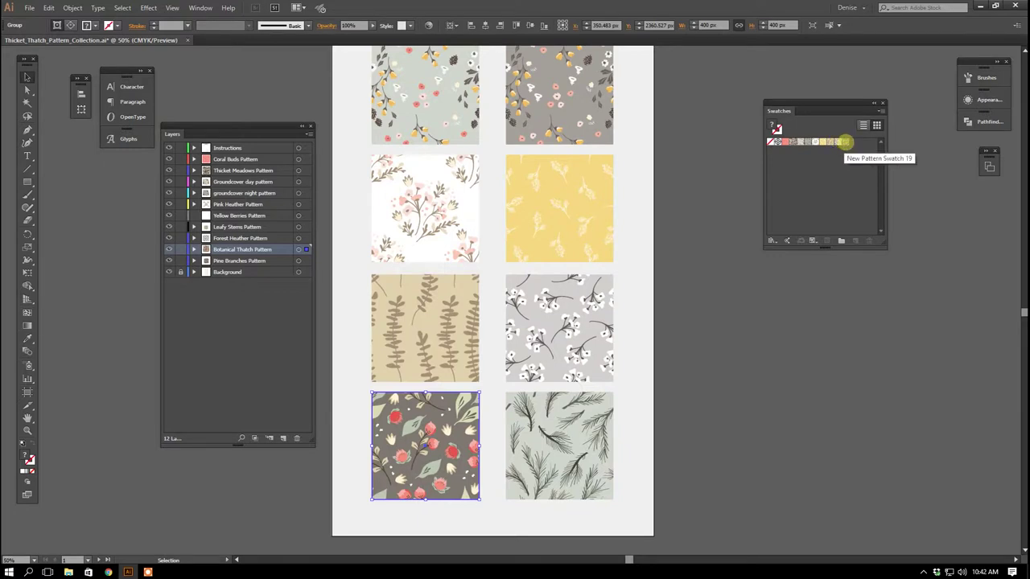
# Deselect the artwork and rename the newly added pattern swatch as Botanical Thatch
pyautogui.click(725, 238)
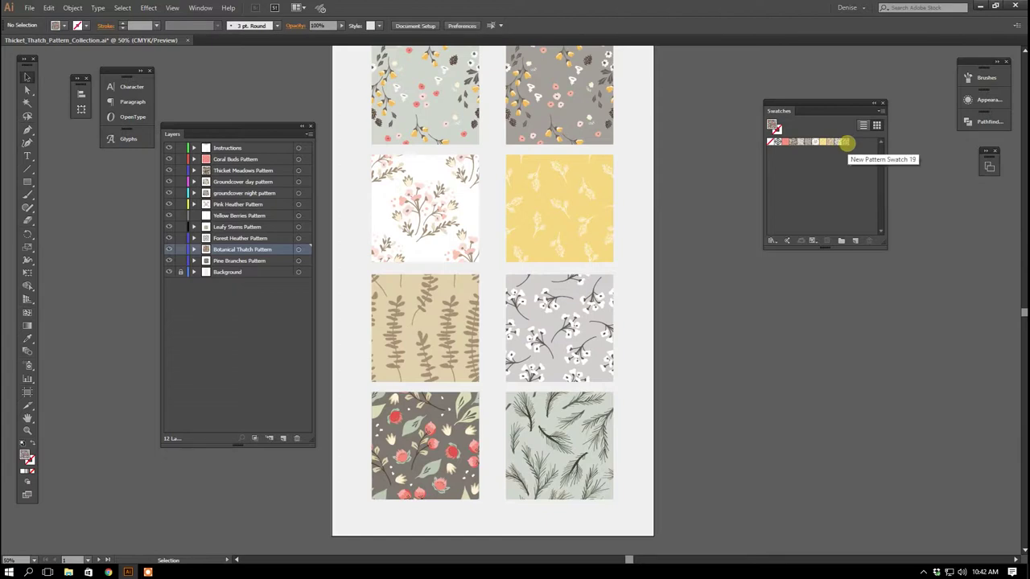
pyautogui.click(846, 142)
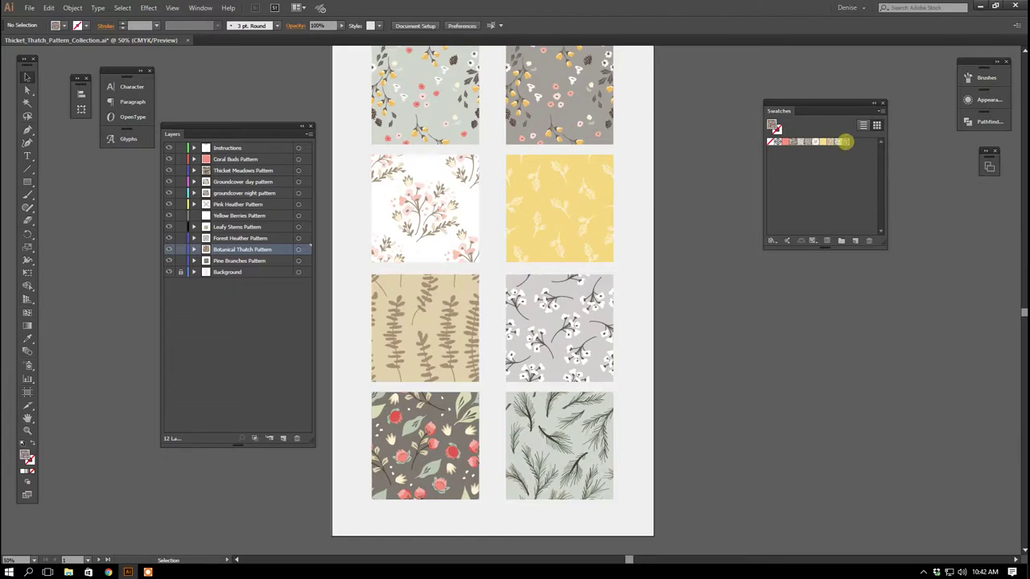
pyautogui.click(882, 109)
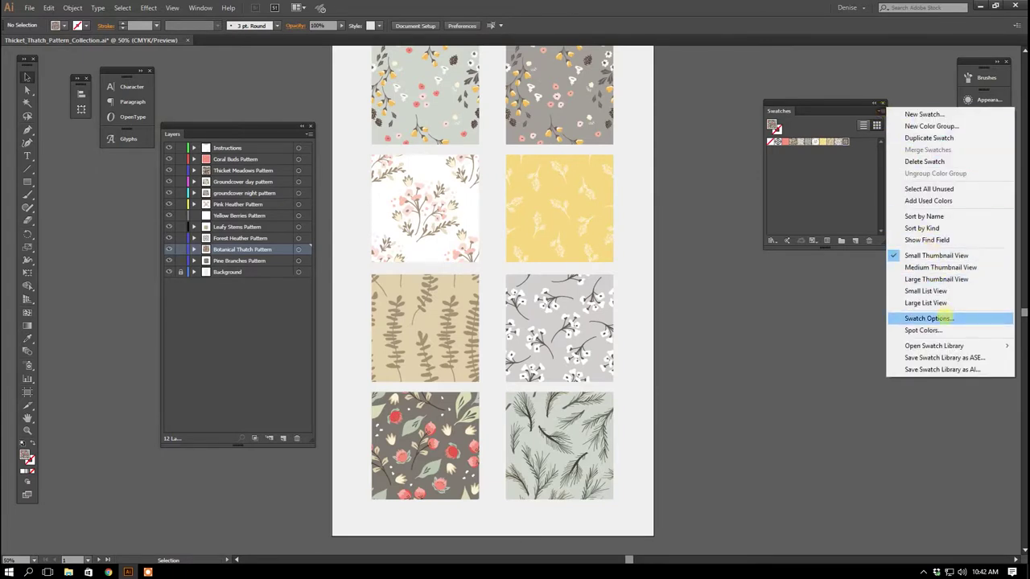
pyautogui.click(945, 319)
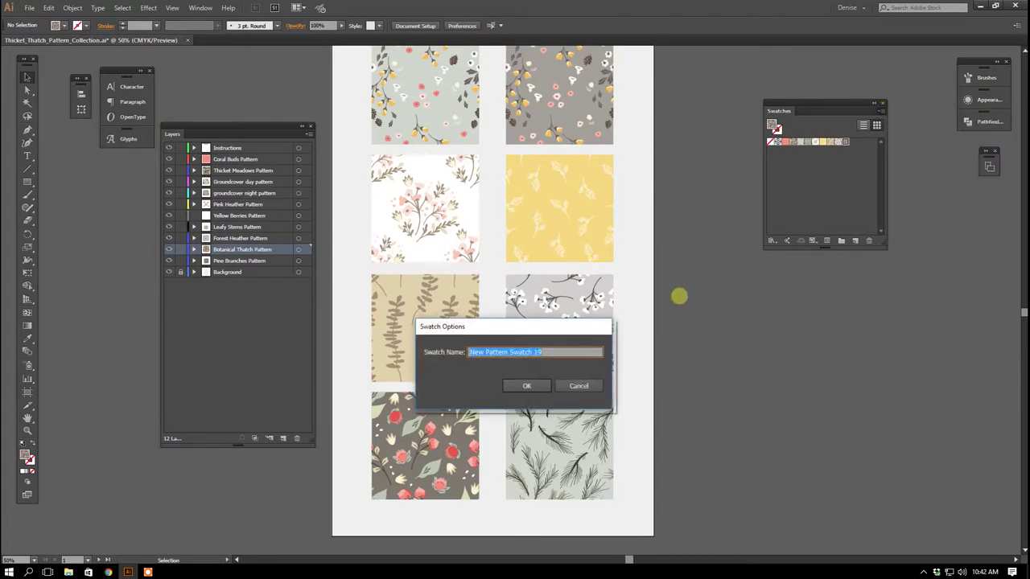
pyautogui.write('B')
pyautogui.press('BackSpace')
pyautogui.press('BackSpace')
pyautogui.press('BackSpace')
pyautogui.press('BackSpace')
pyautogui.write('tanical Thatch')
pyautogui.click(515, 385)
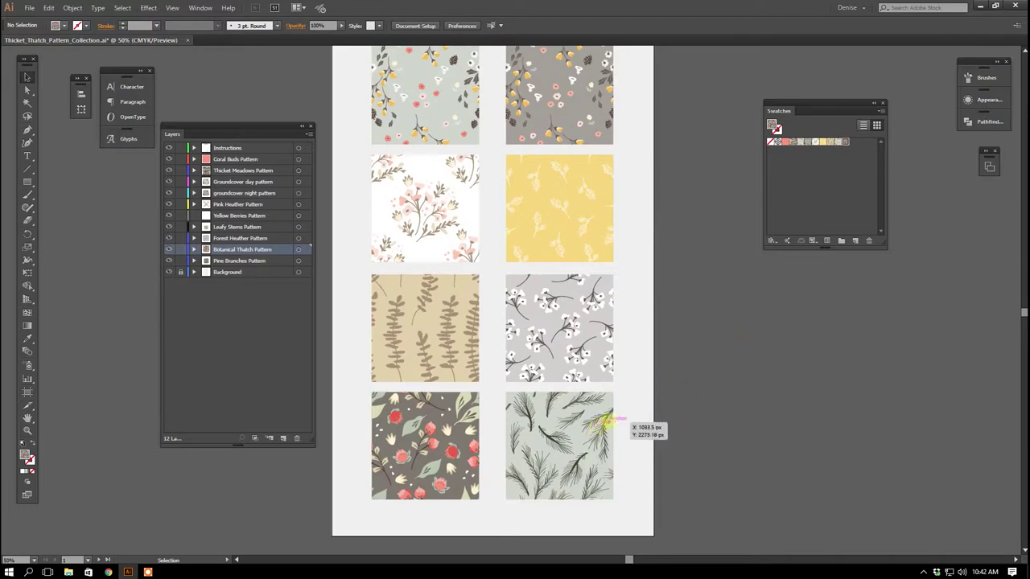
# Make a new pattern from the pine branches tile in the last row and accept the notice
pyautogui.click(566, 429)
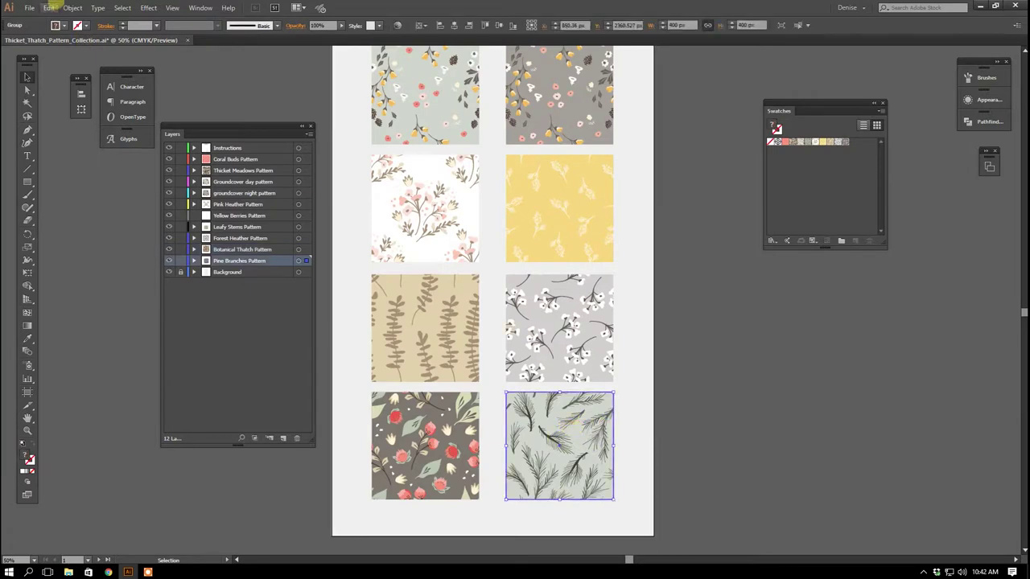
pyautogui.click(70, 7)
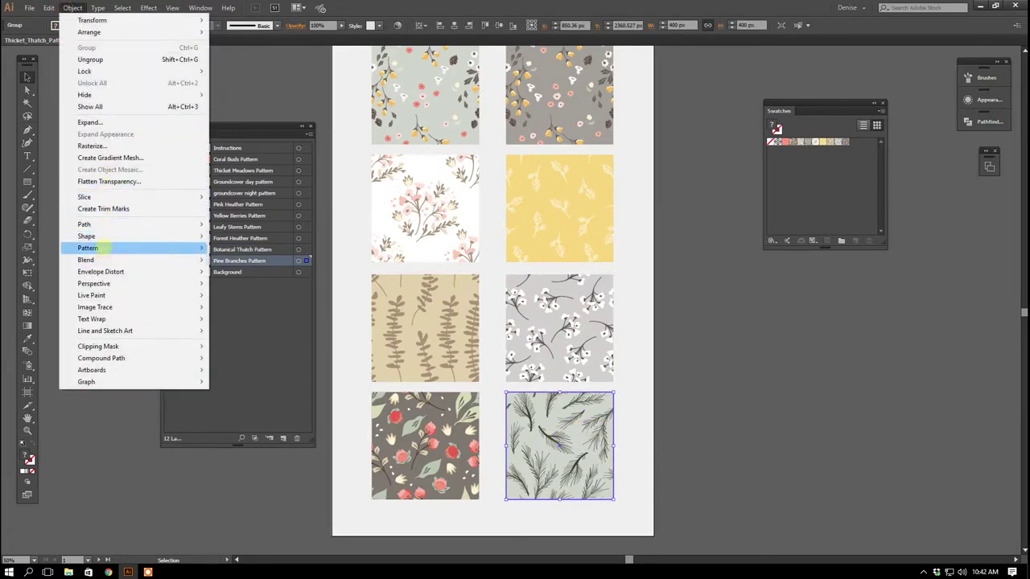
pyautogui.moveTo(105, 248)
pyautogui.click(256, 249)
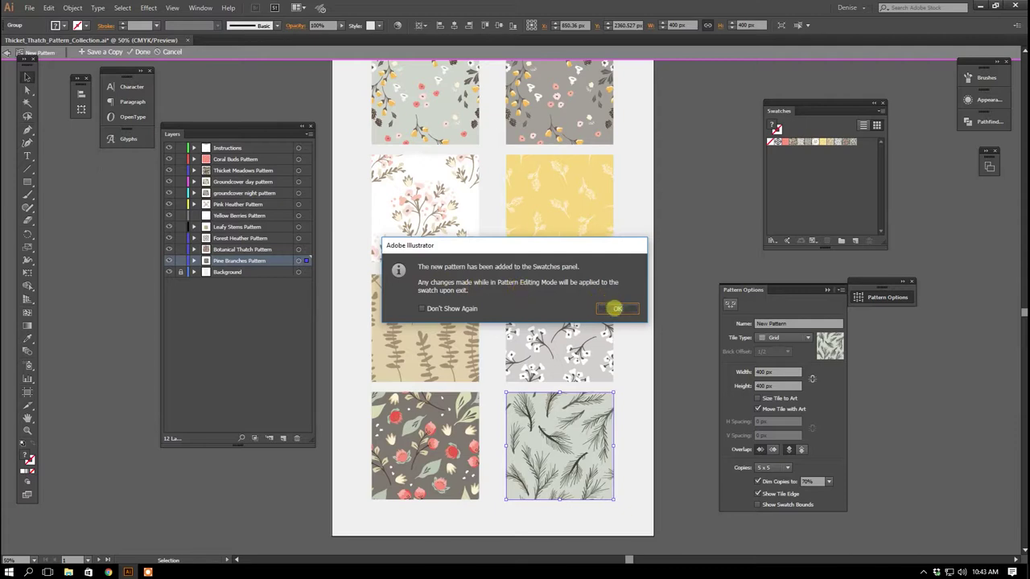
pyautogui.click(616, 308)
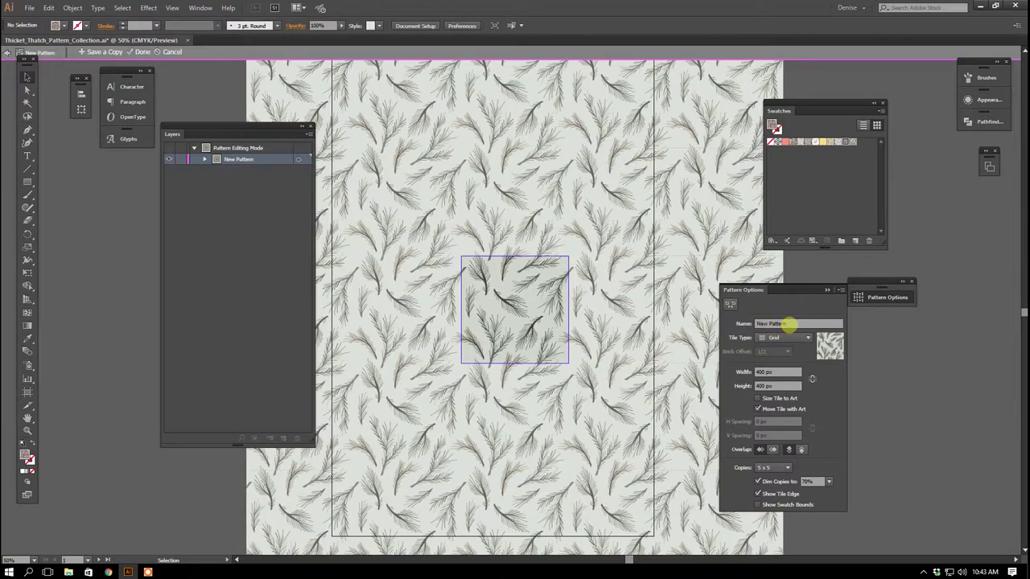
# Name the new pattern Pine Branches, collapse its options and exit pattern editing mode
pyautogui.moveTo(787, 323); pyautogui.dragTo(751, 325)
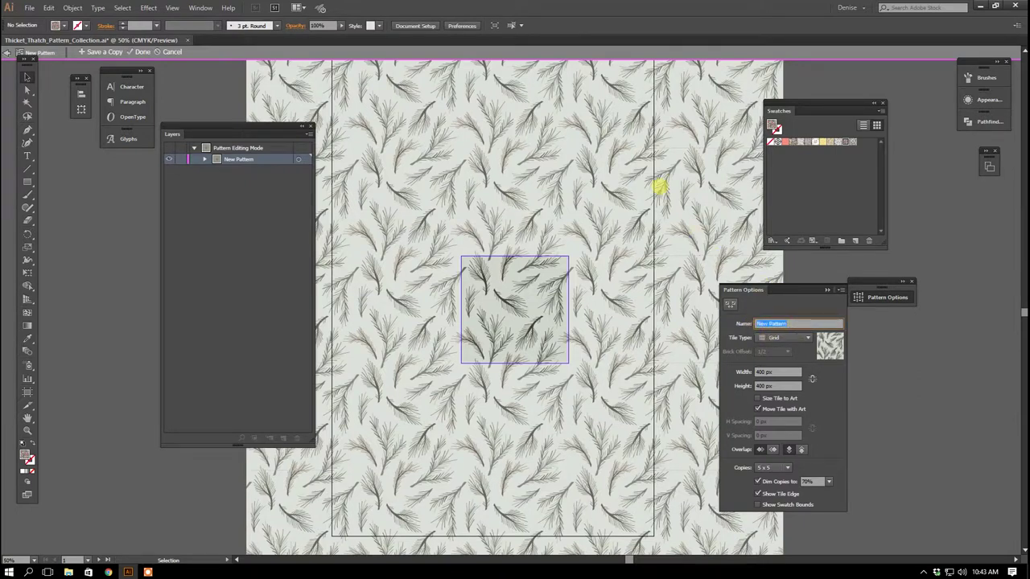
pyautogui.write('Pine Branches')
pyautogui.click(828, 291)
pyautogui.click(828, 291)
pyautogui.rightClick(719, 276)
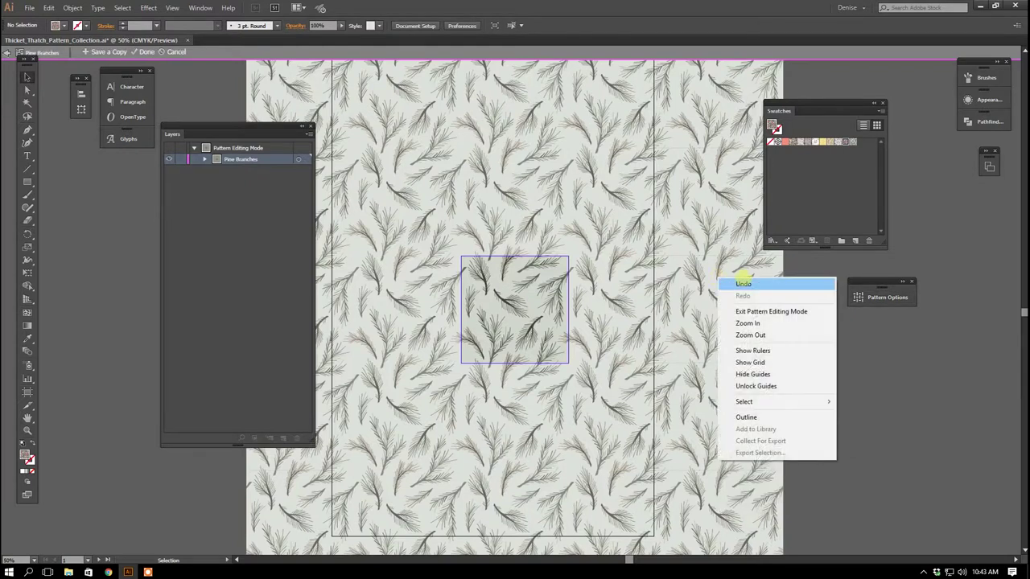
pyautogui.click(760, 311)
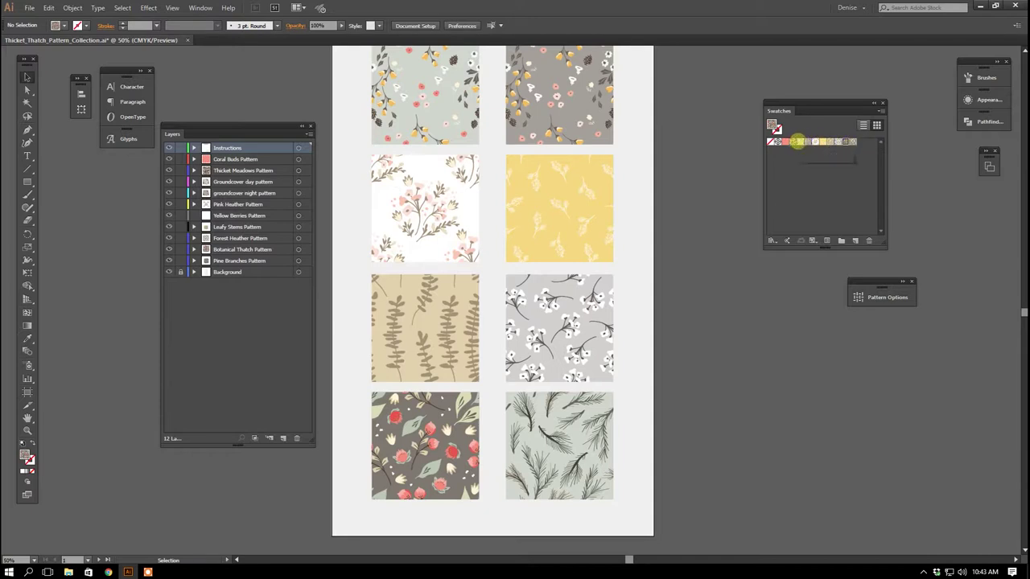
# Open the Coral Buds swatch in pattern editing mode to view its tile, and exit without changing it
pyautogui.click(786, 142)
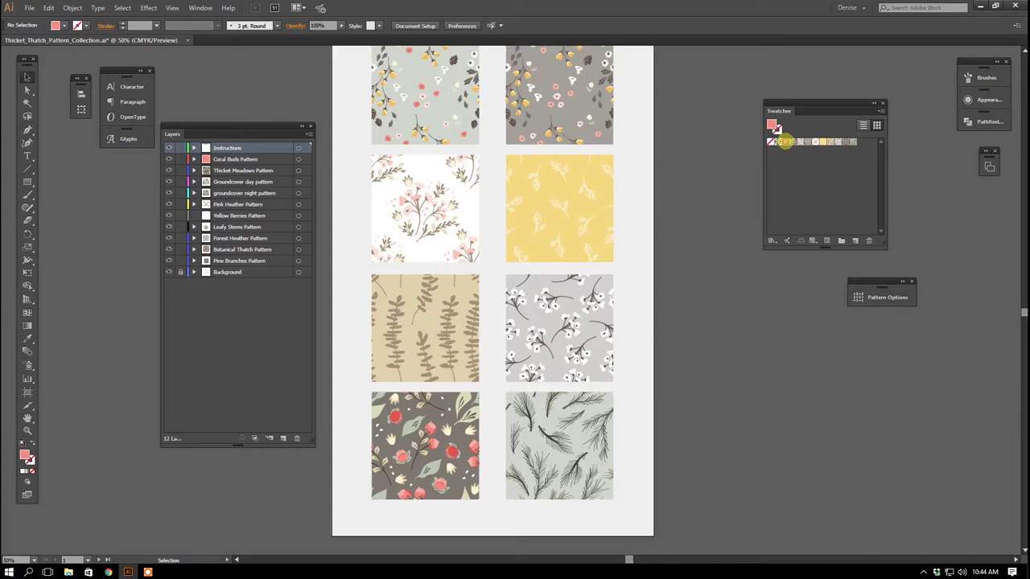
pyautogui.doubleClick(786, 141)
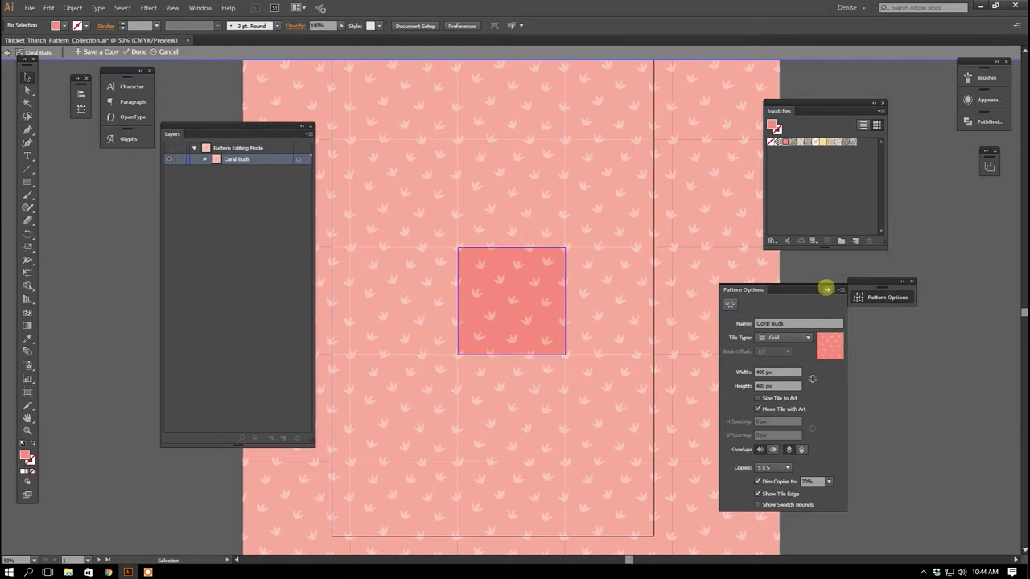
pyautogui.click(826, 288)
pyautogui.rightClick(695, 234)
pyautogui.click(729, 272)
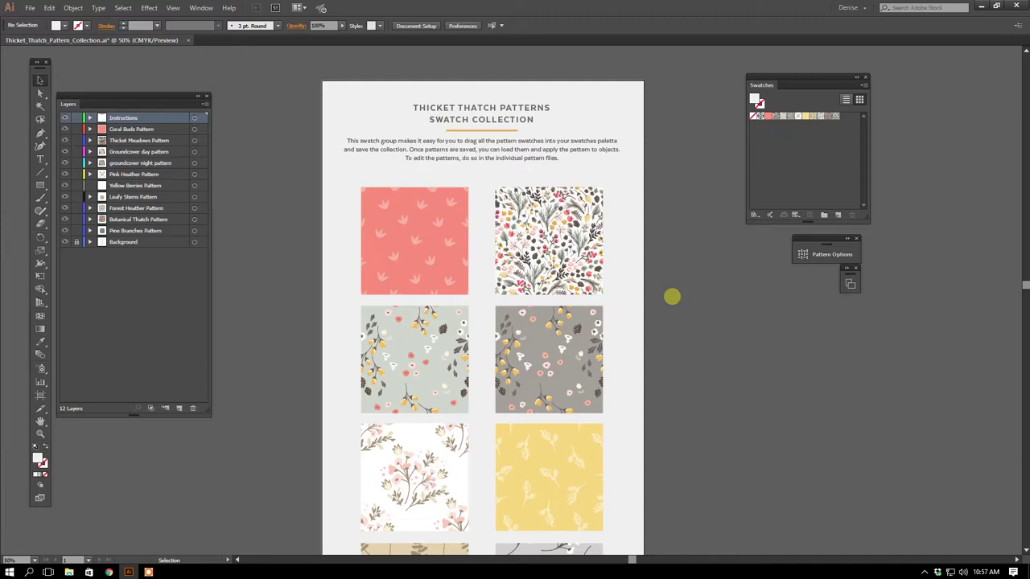
# Save the swatches as a library named Thicket_Thatch_Pattern_Collection in the default Swatches folder
pyautogui.click(756, 215)
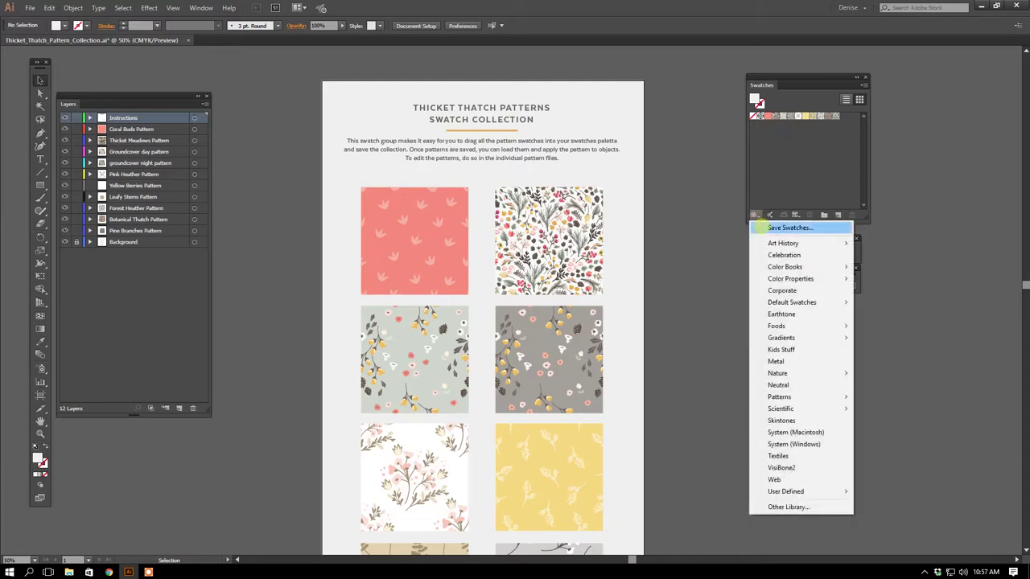
pyautogui.click(758, 228)
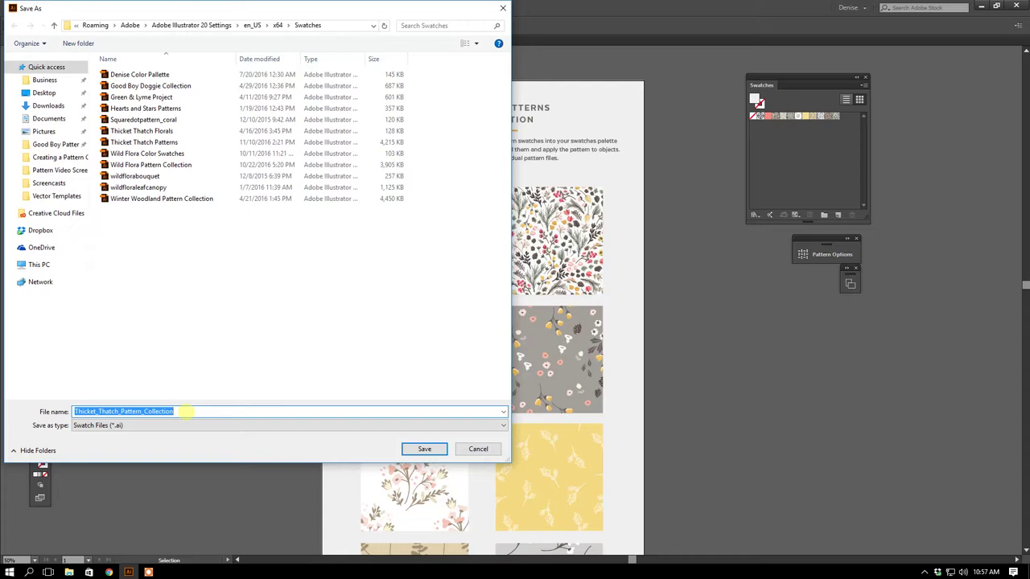
pyautogui.click(185, 411)
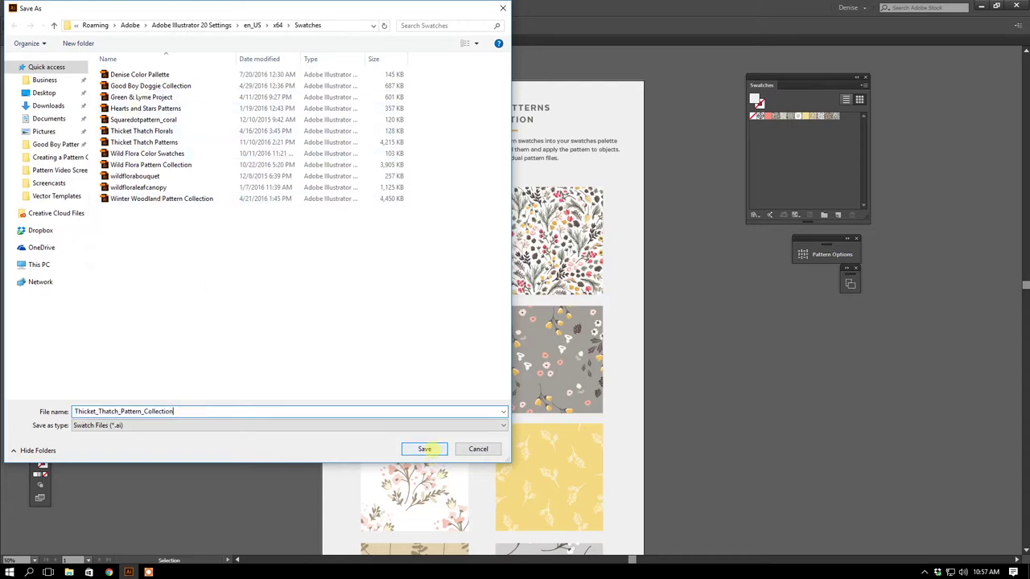
pyautogui.click(424, 449)
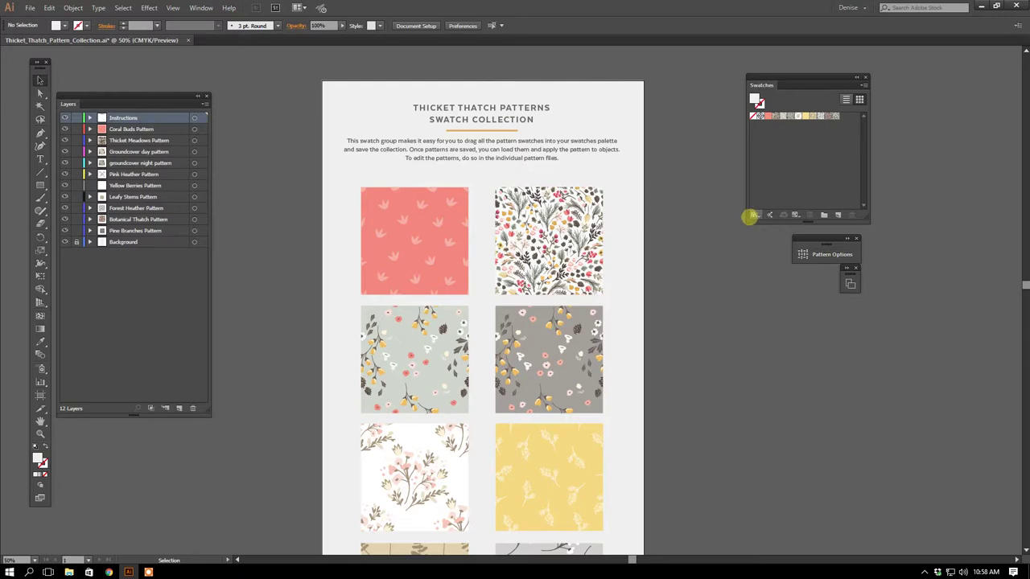
pyautogui.click(755, 215)
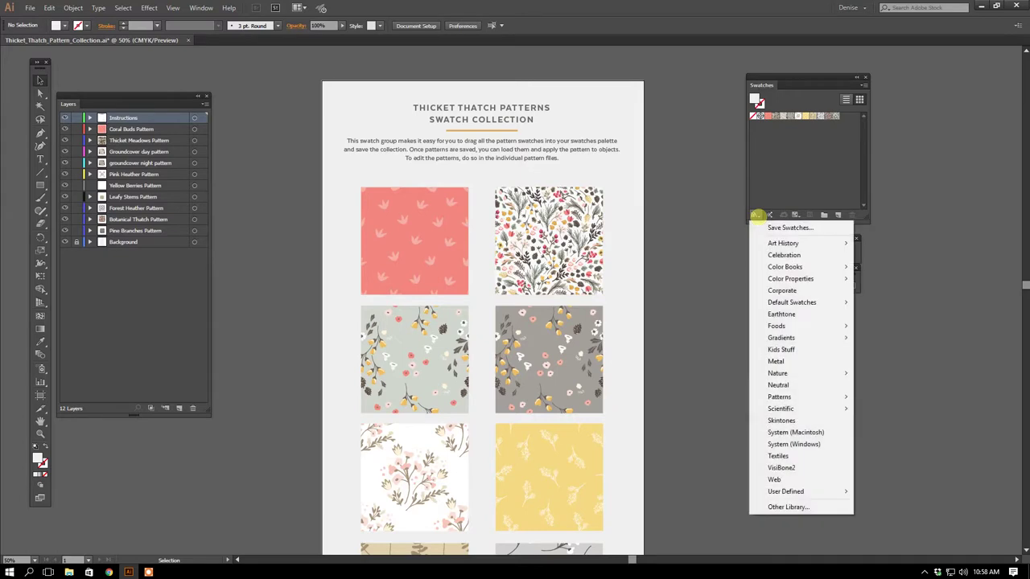
pyautogui.click(758, 228)
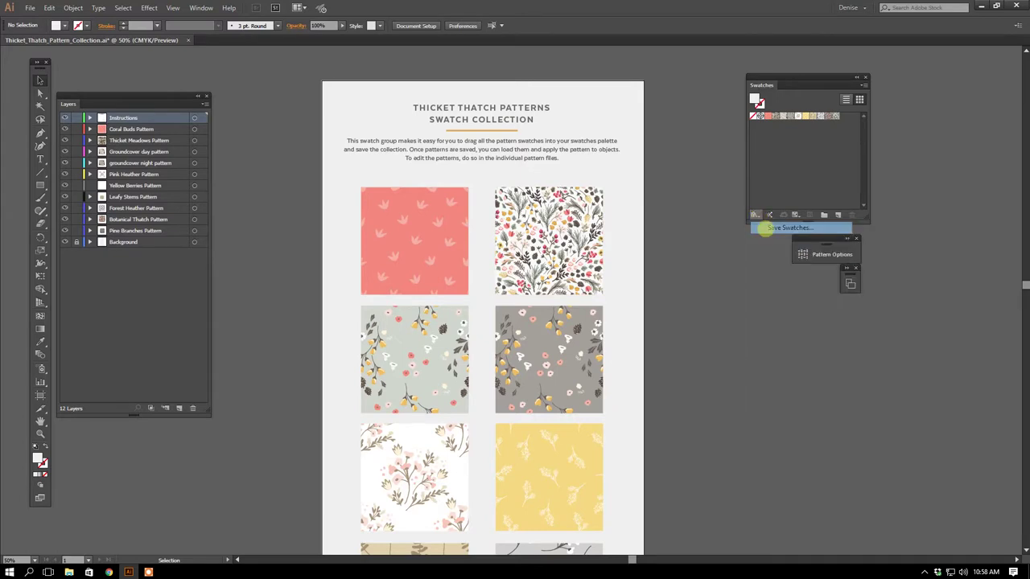
pyautogui.click(44, 80)
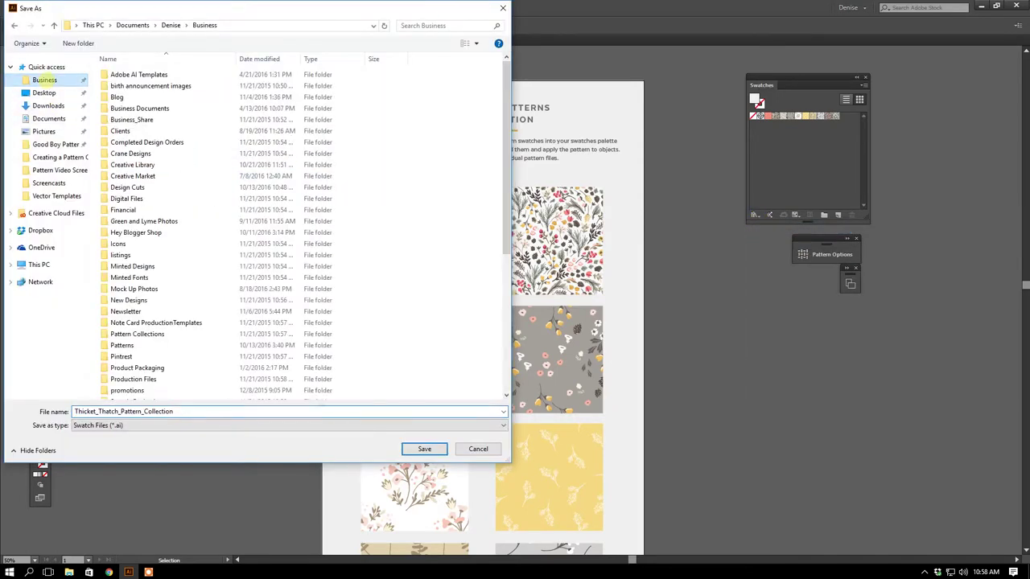
pyautogui.scroll(-2, 165, 281)
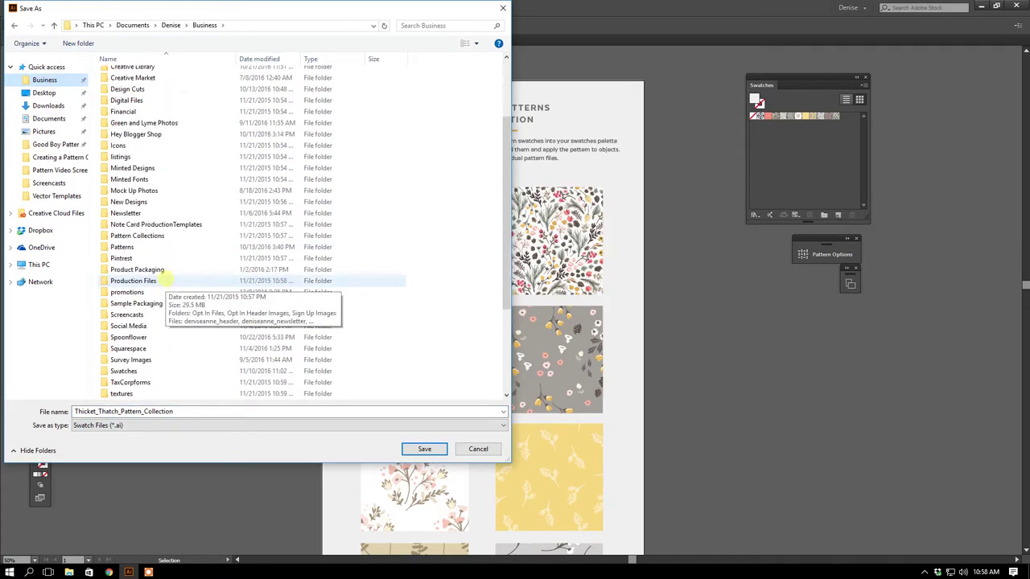
pyautogui.scroll(-2, 148, 315)
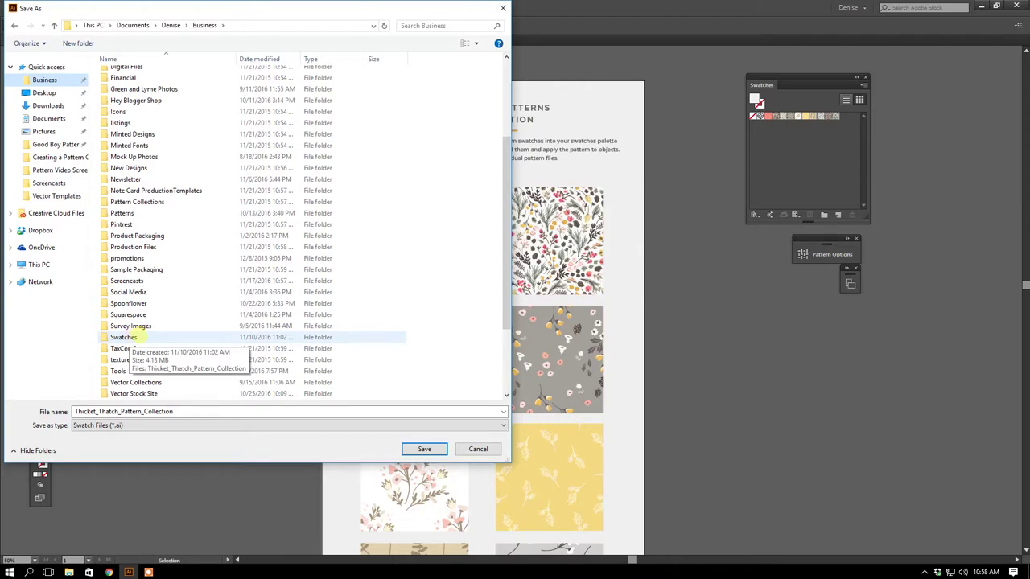
pyautogui.click(478, 449)
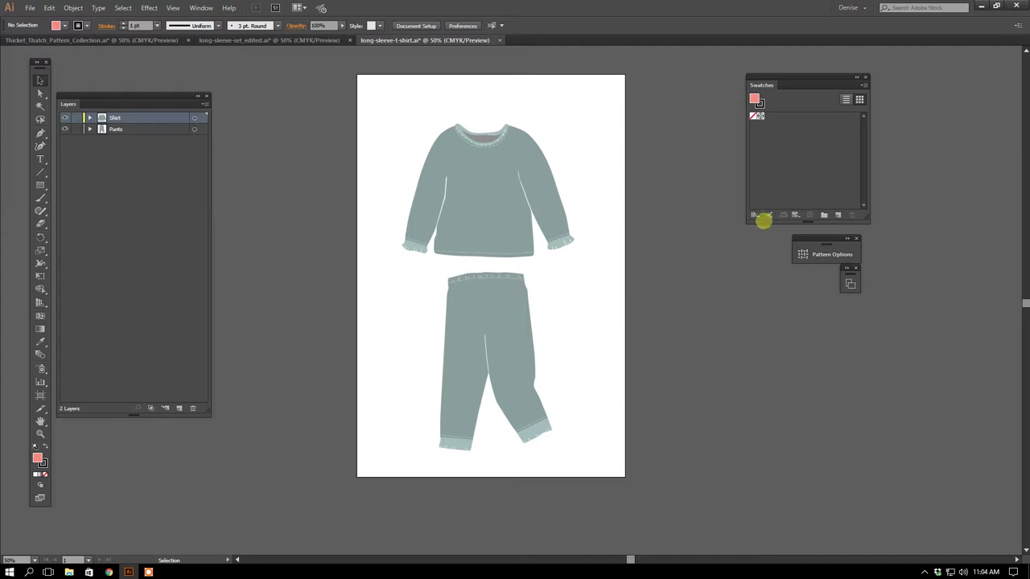
# Load the user-defined Thicket Thatch Patterns swatch library and move it clear of the garment artwork
pyautogui.click(757, 215)
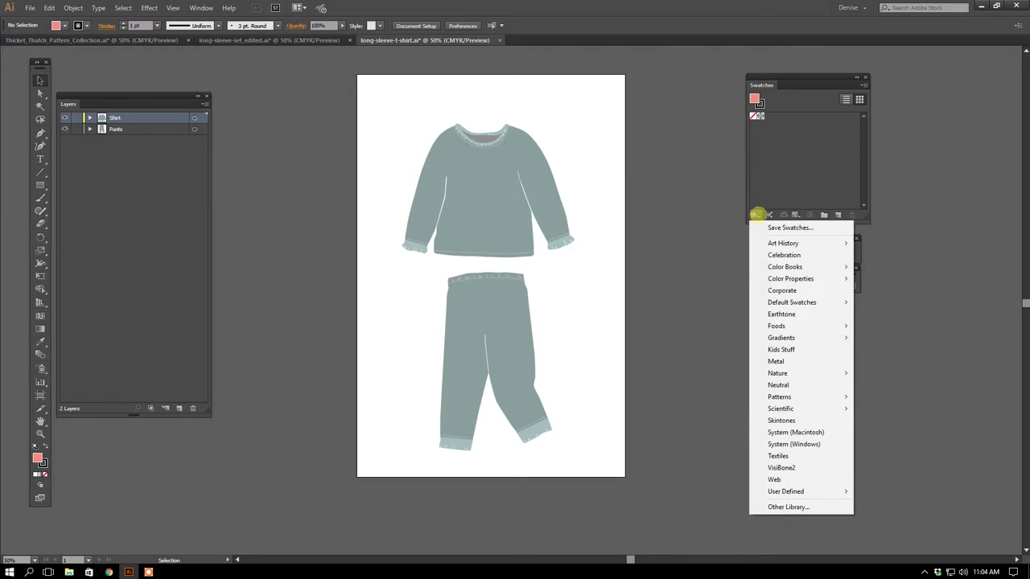
pyautogui.moveTo(806, 491)
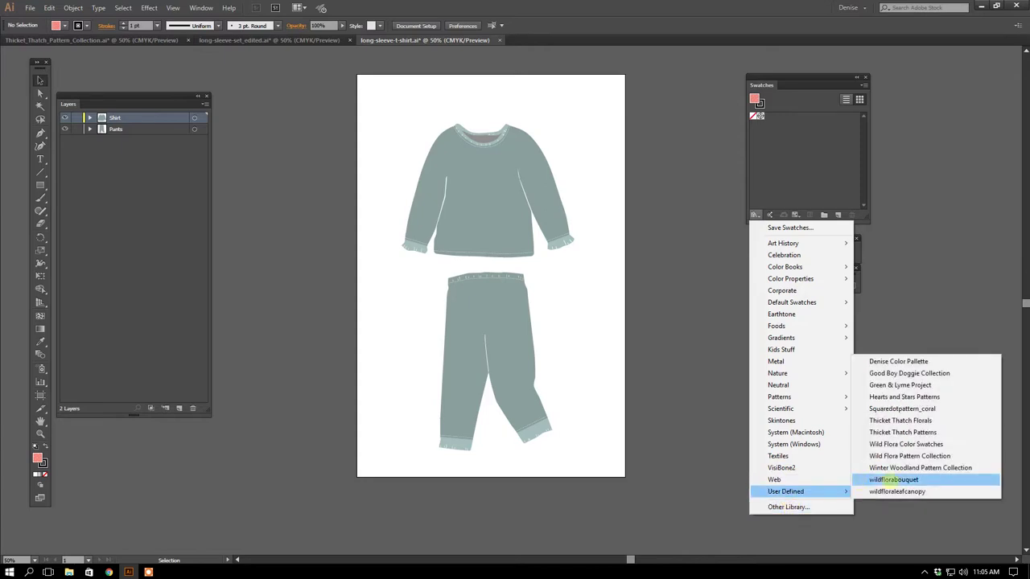
pyautogui.click(895, 431)
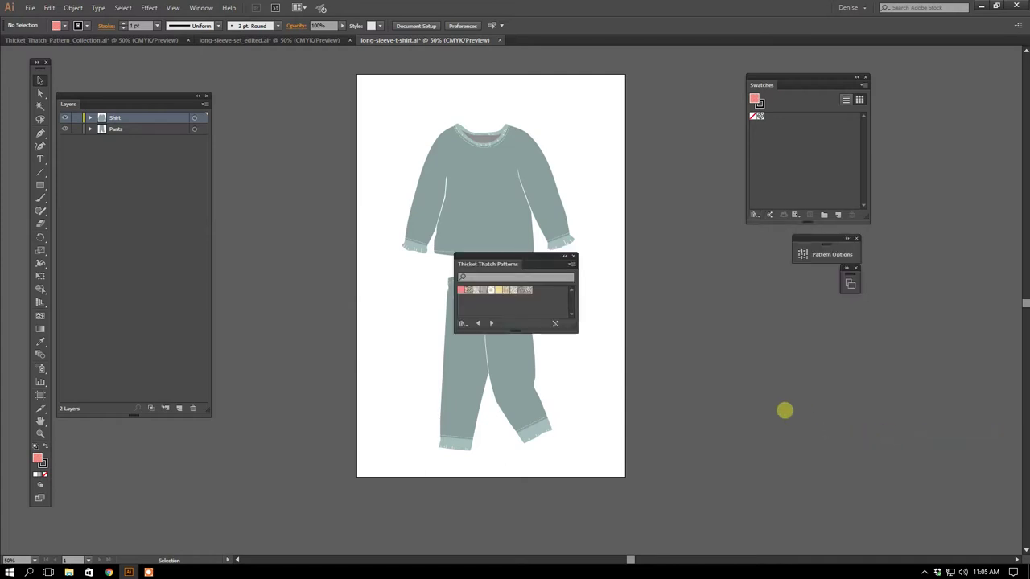
pyautogui.moveTo(535, 256); pyautogui.dragTo(803, 324)
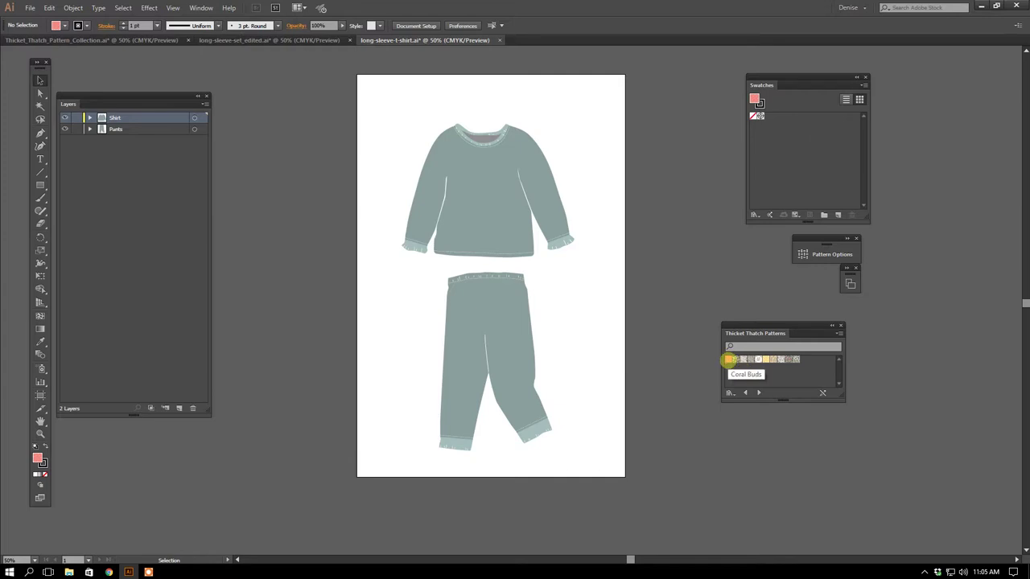
# Add all the Thicket Thatch Patterns swatches, starting with Coral Buds, to the document's swatches and close the library
pyautogui.click(729, 359)
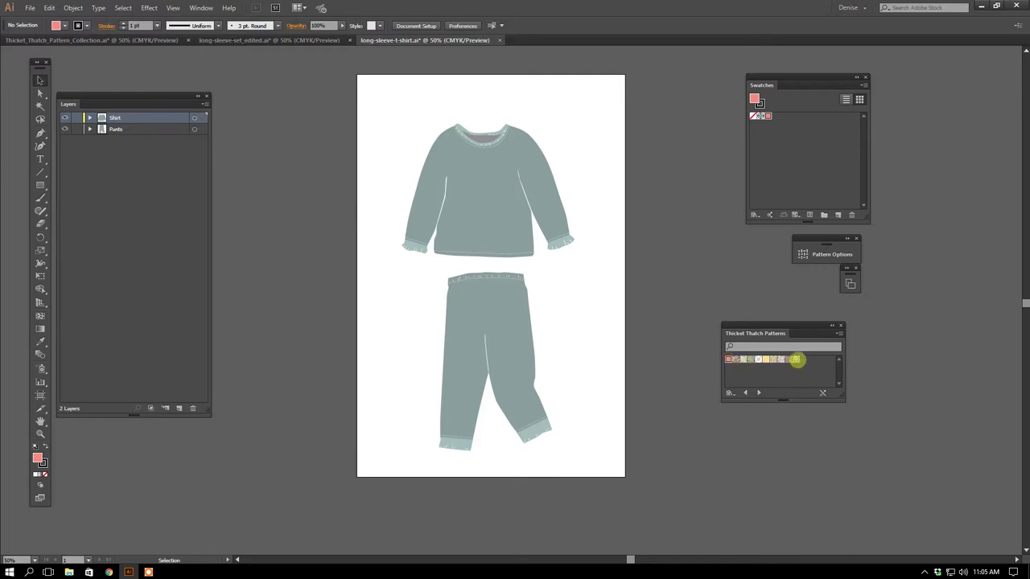
pyautogui.keyDown('shift'); pyautogui.click(795, 359); pyautogui.keyUp('shift')
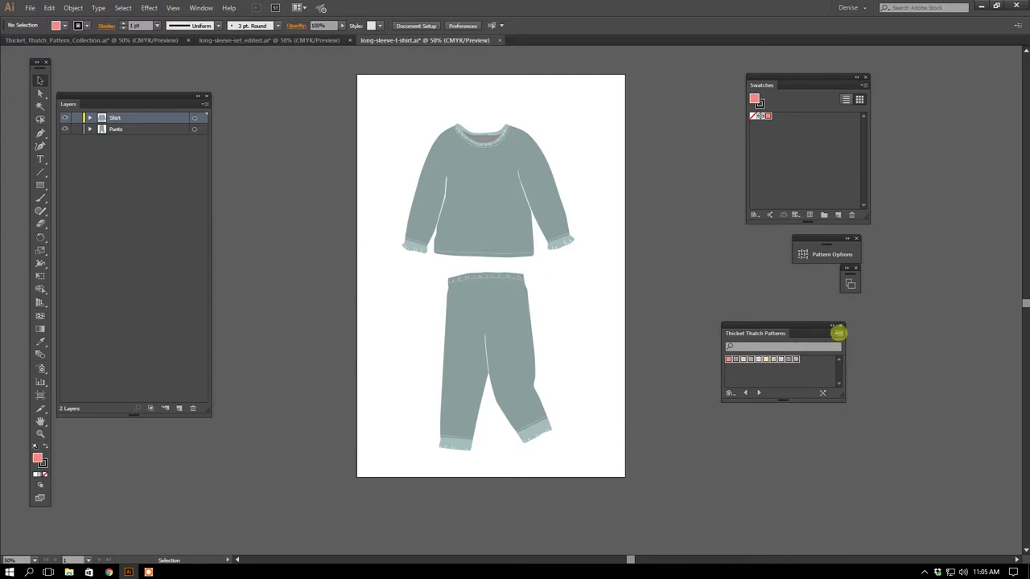
pyautogui.click(839, 332)
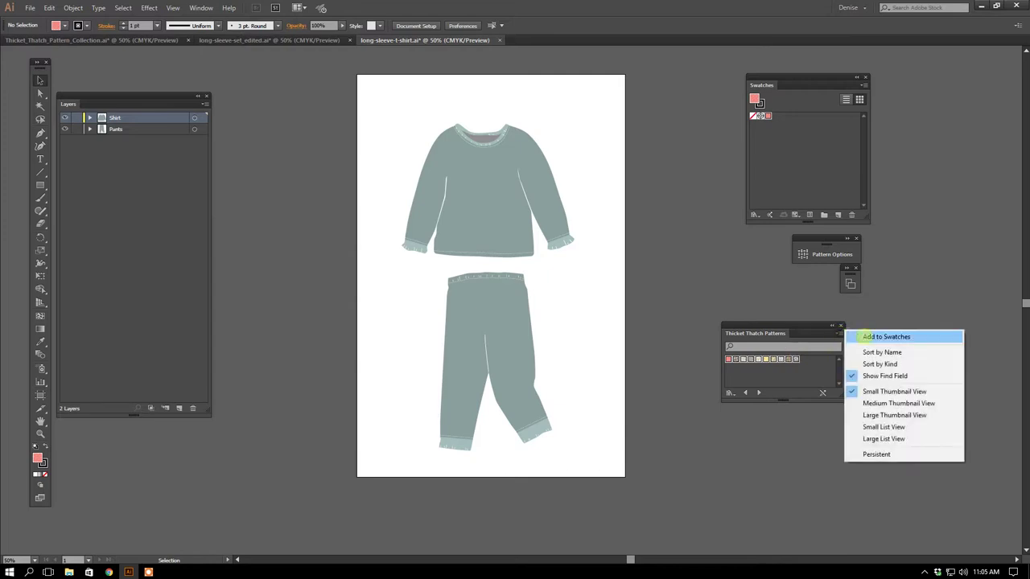
pyautogui.click(863, 336)
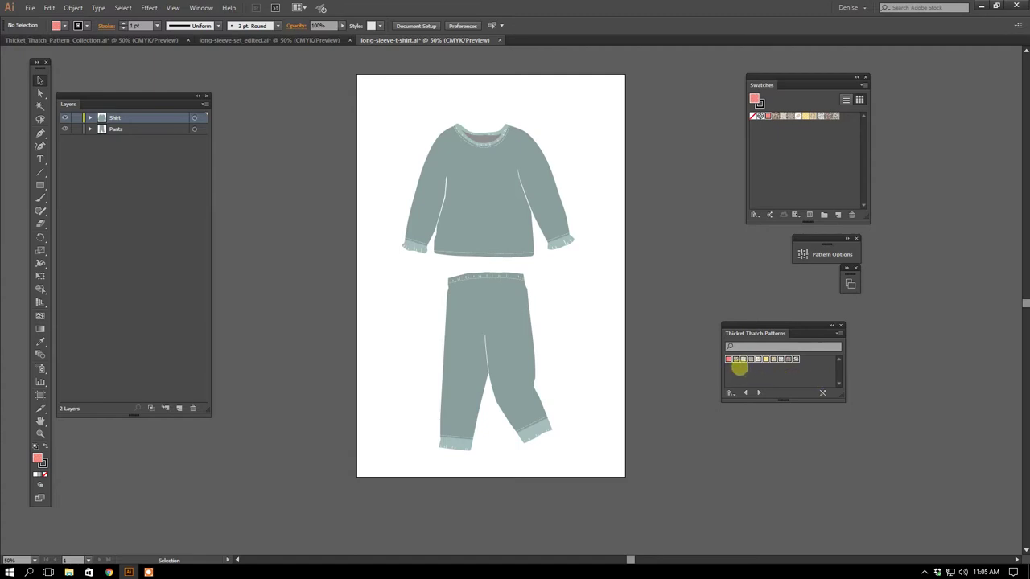
pyautogui.click(766, 373)
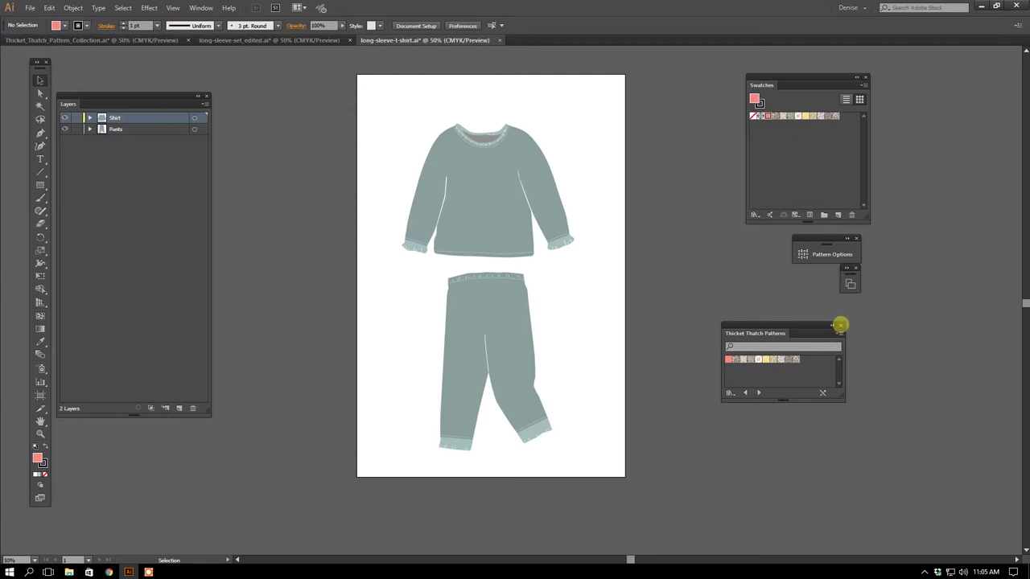
pyautogui.click(840, 325)
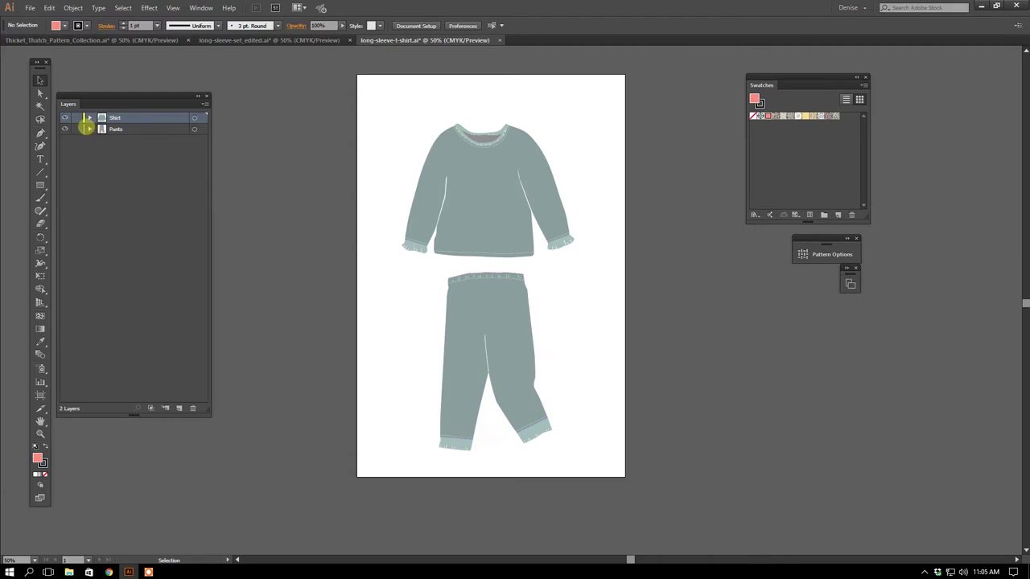
# Fill the artwork on the Pants sublayer with the Pine Branches pattern
pyautogui.click(88, 129)
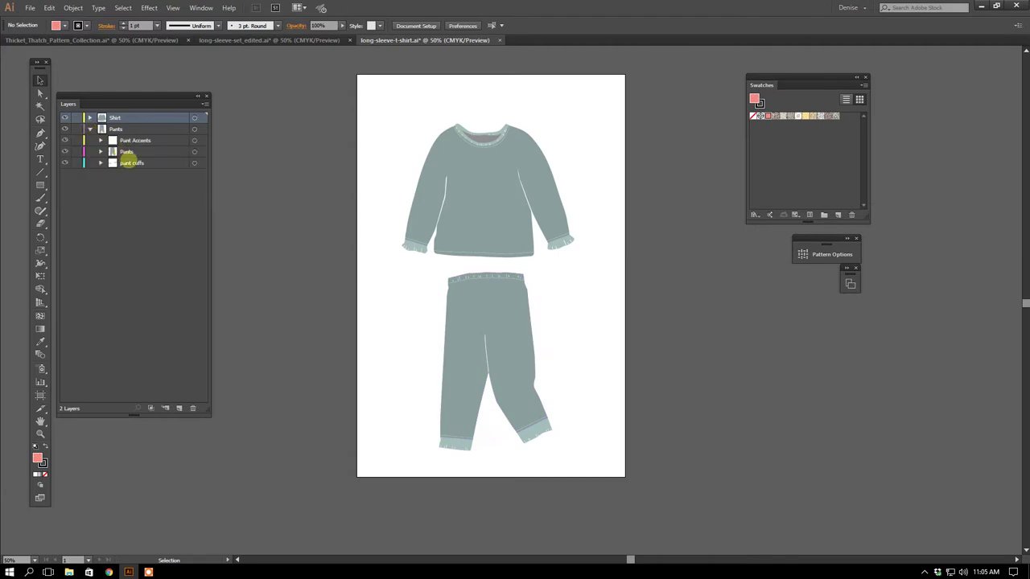
pyautogui.click(202, 151)
pyautogui.click(201, 151)
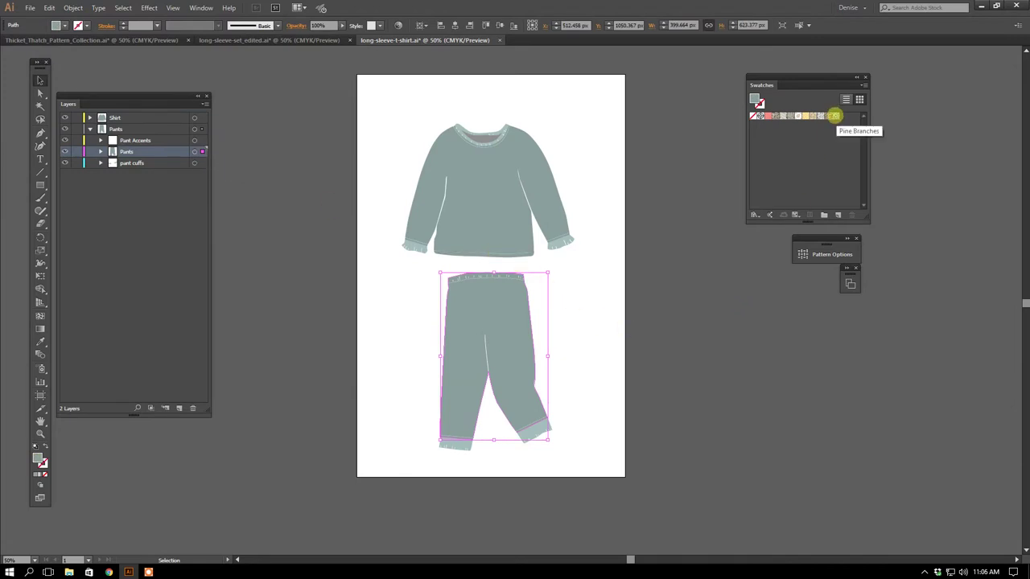
pyautogui.click(835, 116)
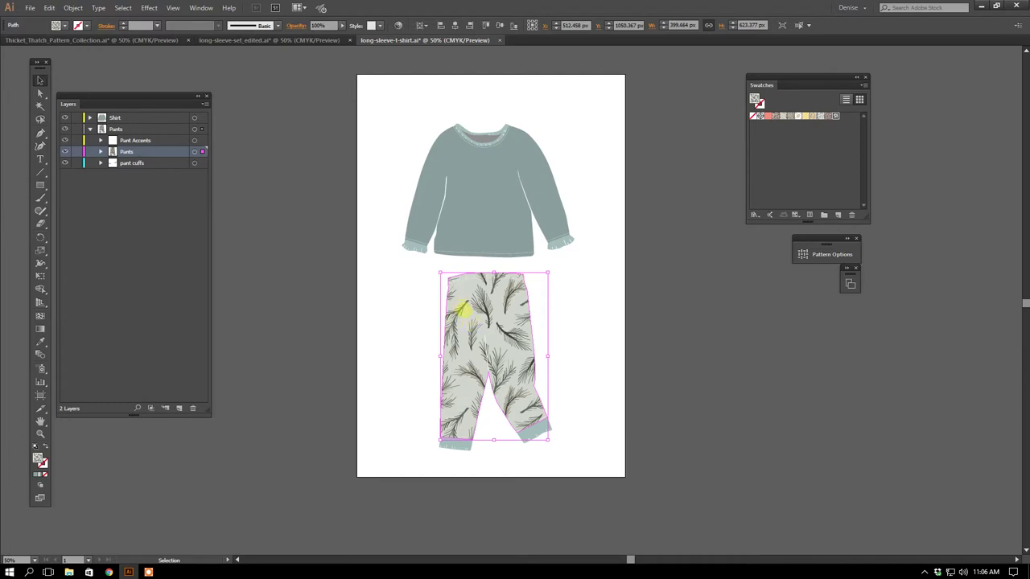
# Scale only the pattern inside the pants uniformly to 60%, with object transformation off and the preview on
pyautogui.rightClick(466, 310)
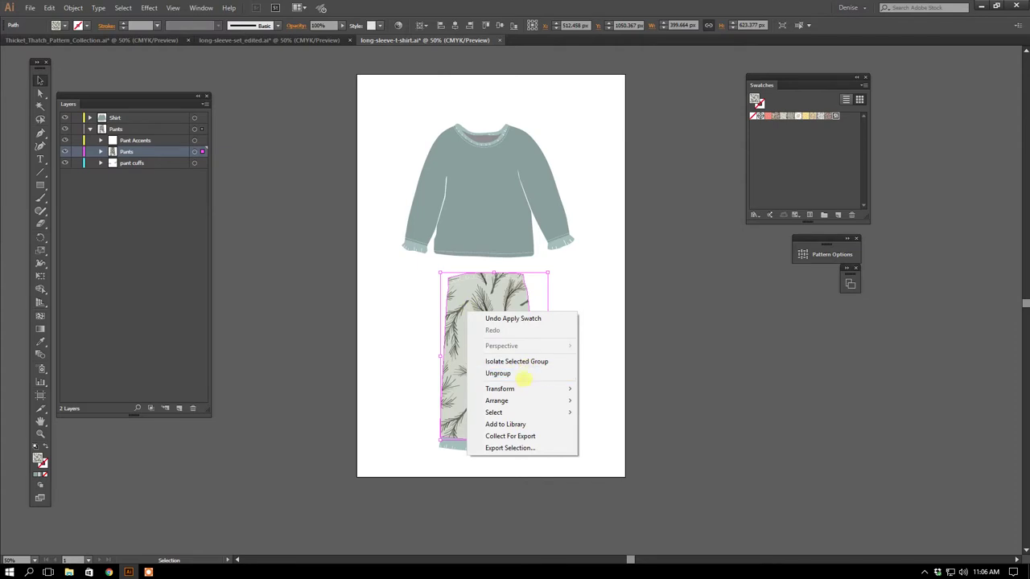
pyautogui.moveTo(544, 389)
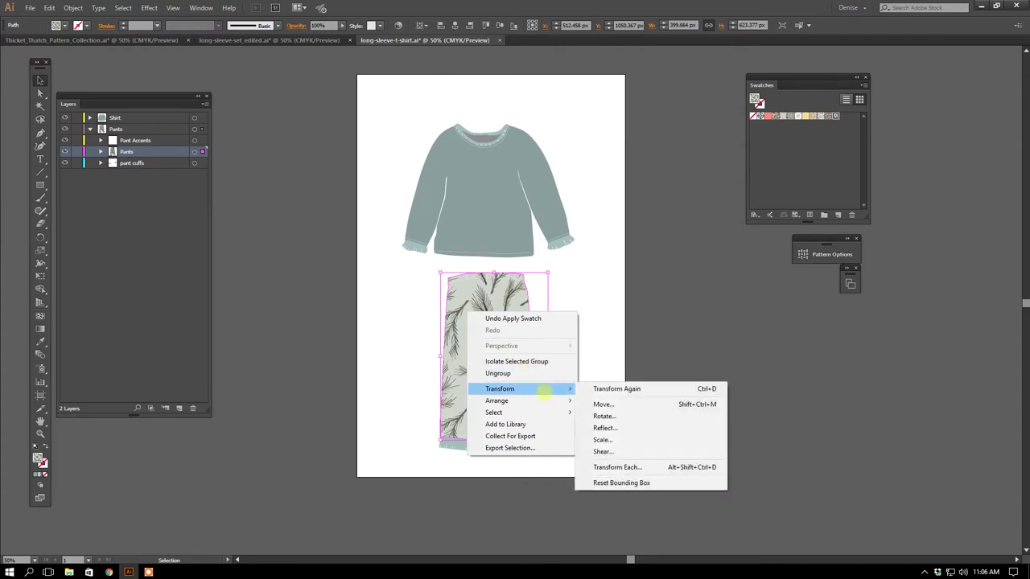
pyautogui.click(626, 439)
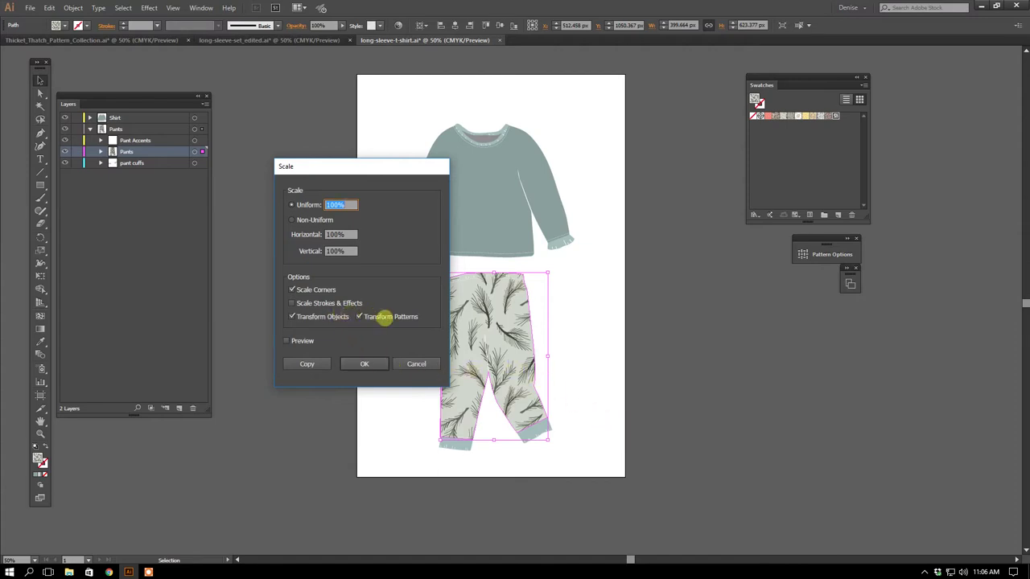
pyautogui.click(291, 316)
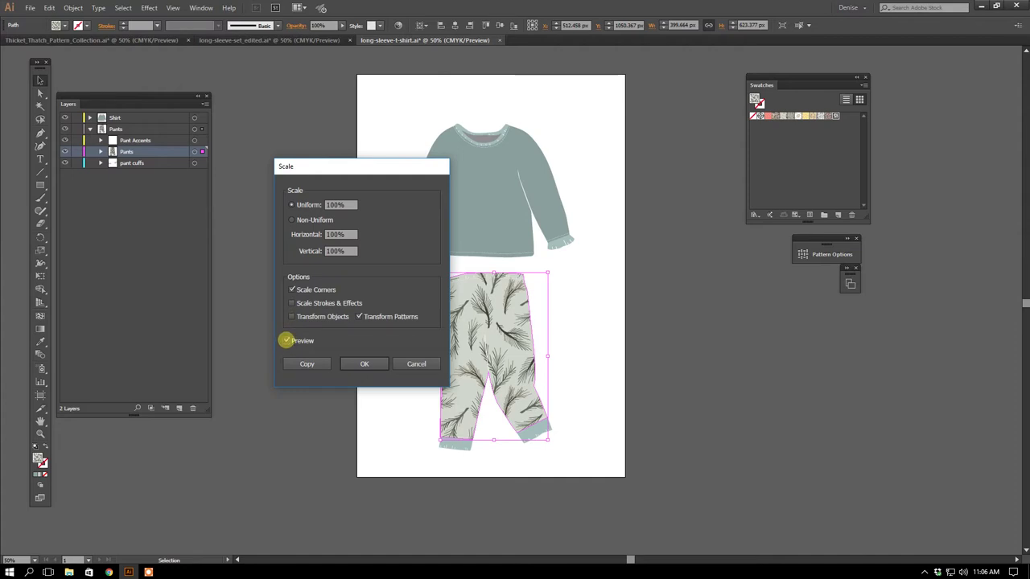
pyautogui.click(334, 205)
pyautogui.moveTo(340, 205); pyautogui.dragTo(327, 205)
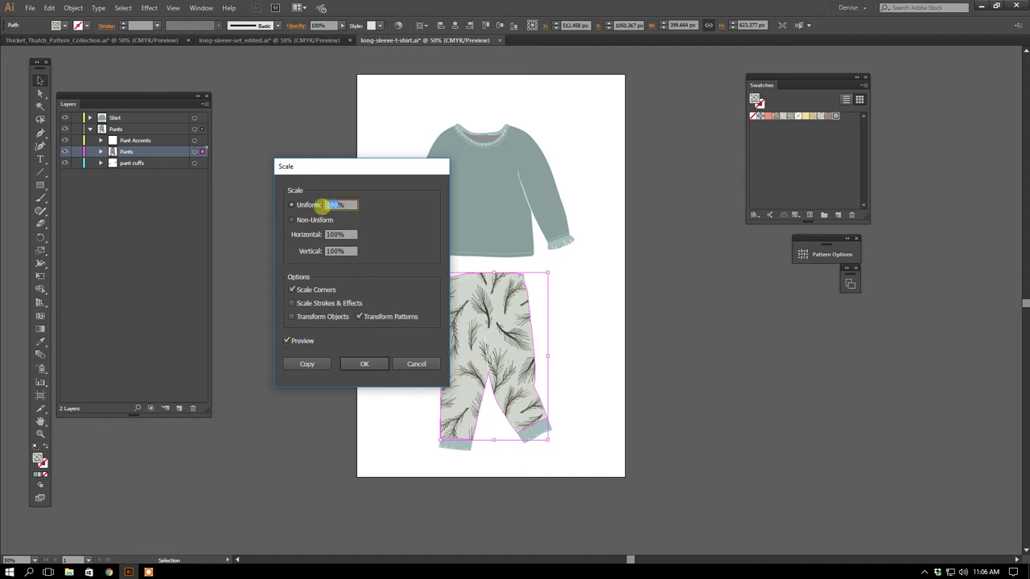
pyautogui.write('60')
pyautogui.click(286, 340)
pyautogui.click(286, 341)
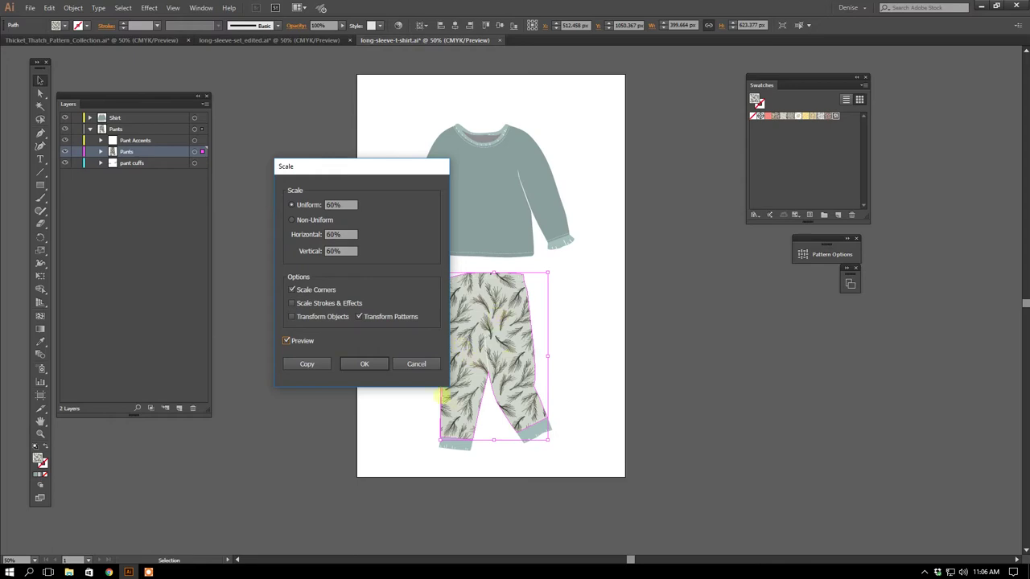
pyautogui.click(359, 365)
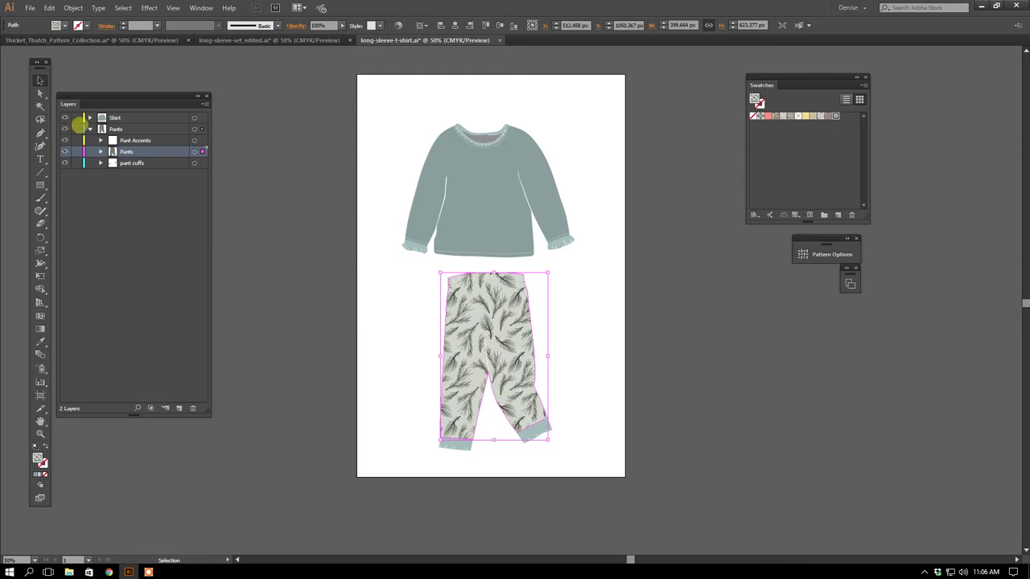
# Fill the artwork on the Shirt sublayer with the Pine Branches pattern
pyautogui.click(90, 117)
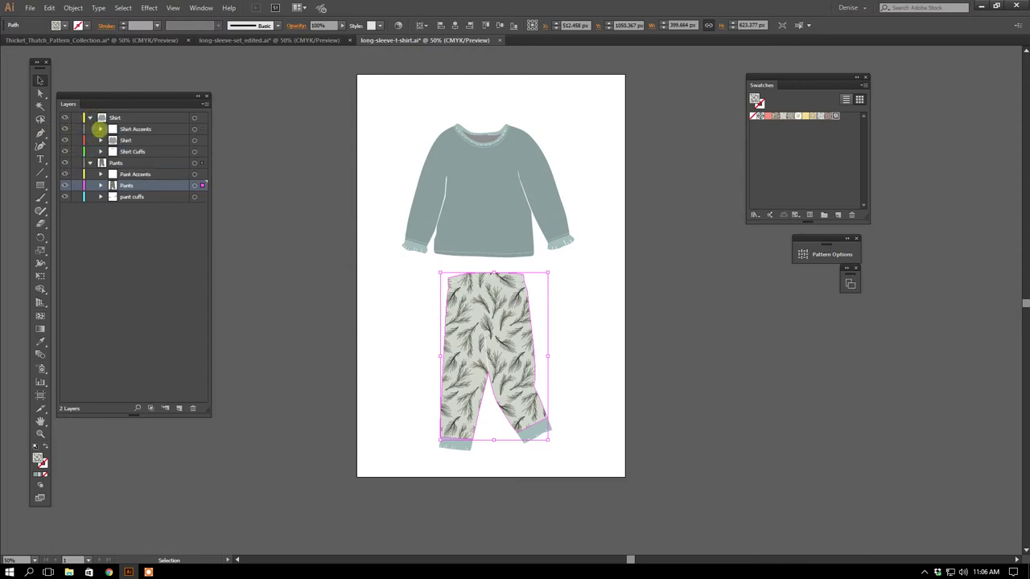
pyautogui.click(200, 140)
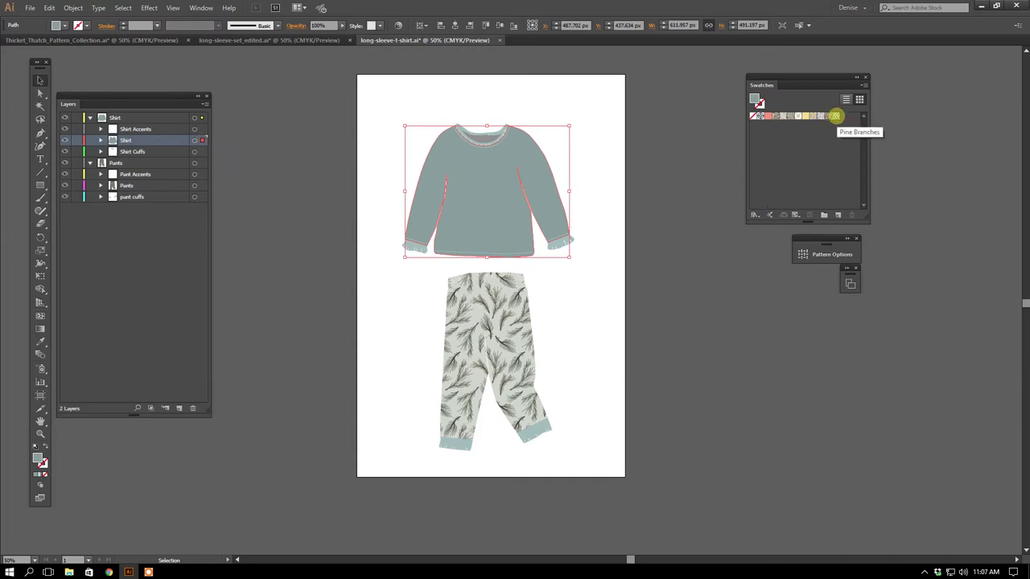
pyautogui.click(834, 116)
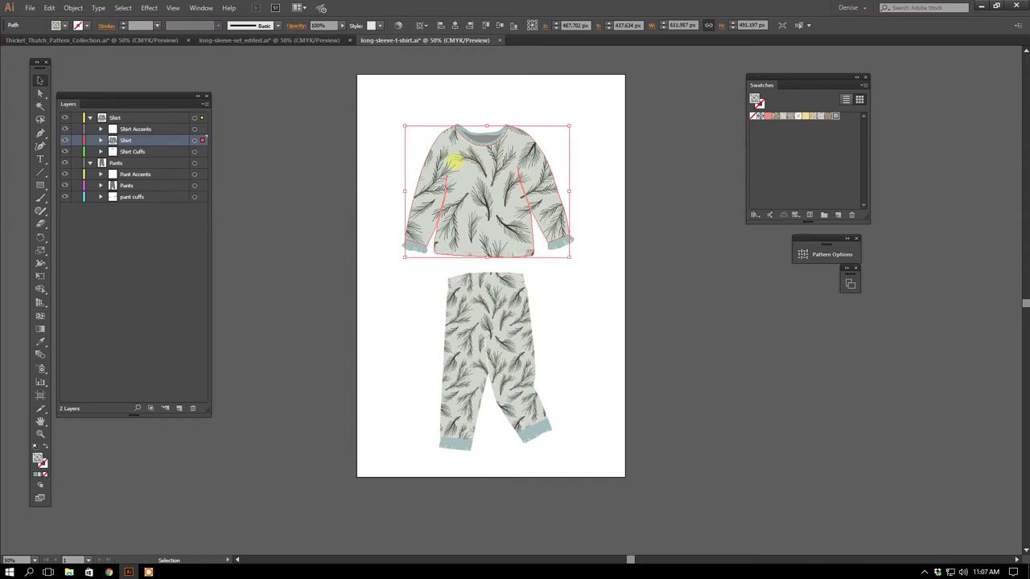
# Scale only the shirt's pattern uniformly to 60%, leaving the shirt shape unscaled
pyautogui.rightClick(456, 163)
pyautogui.moveTo(487, 239)
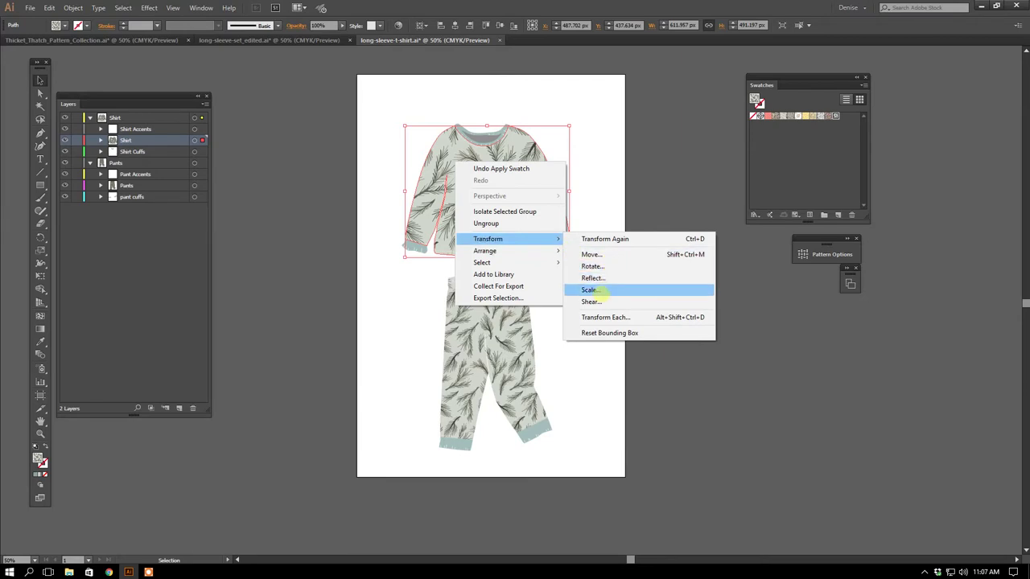
pyautogui.click(596, 290)
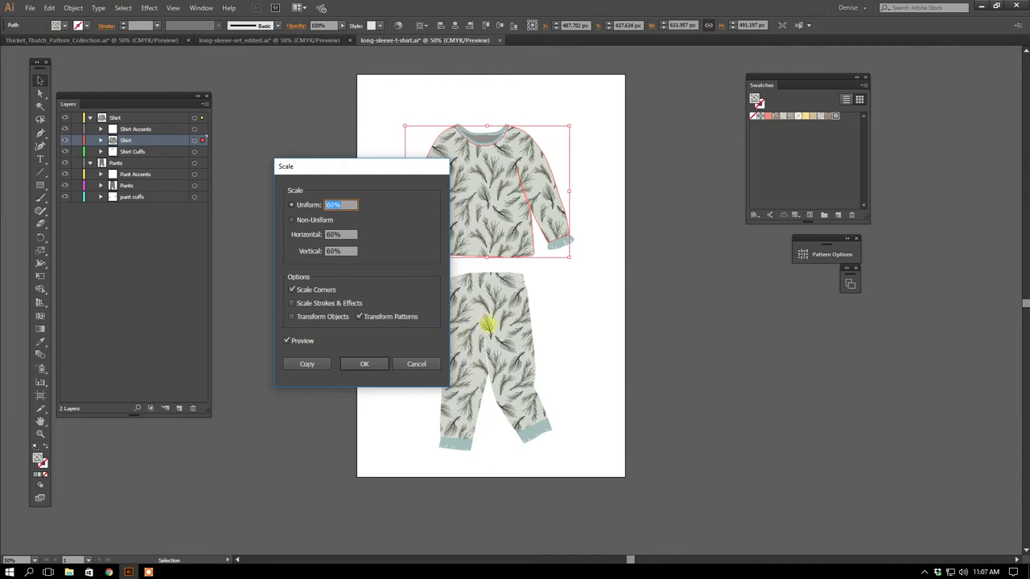
pyautogui.click(364, 364)
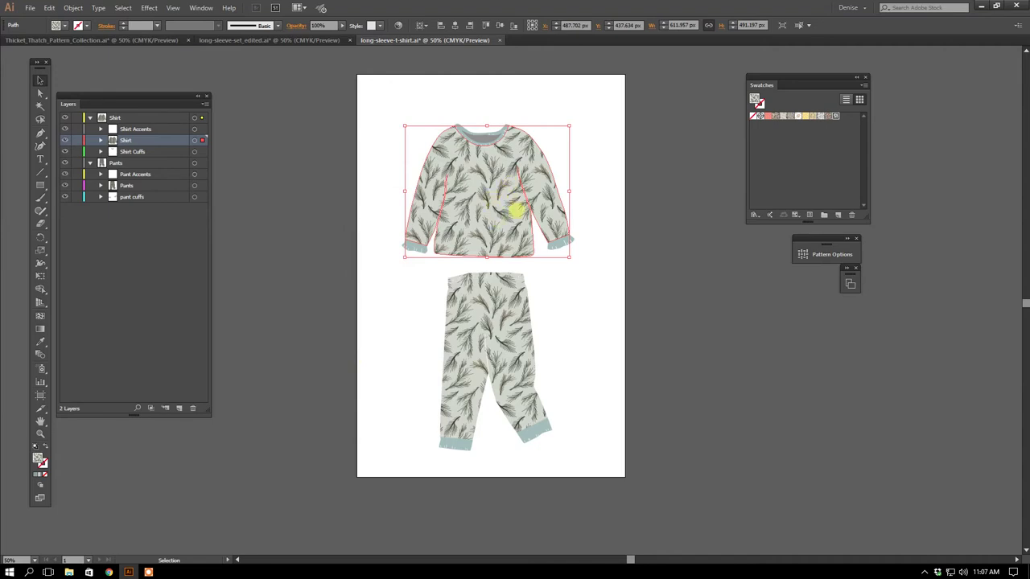
# Move only the shirt's pattern 10 px horizontally and 52.9888 px vertically, comparing it with and without the preview before applying
pyautogui.rightClick(480, 190)
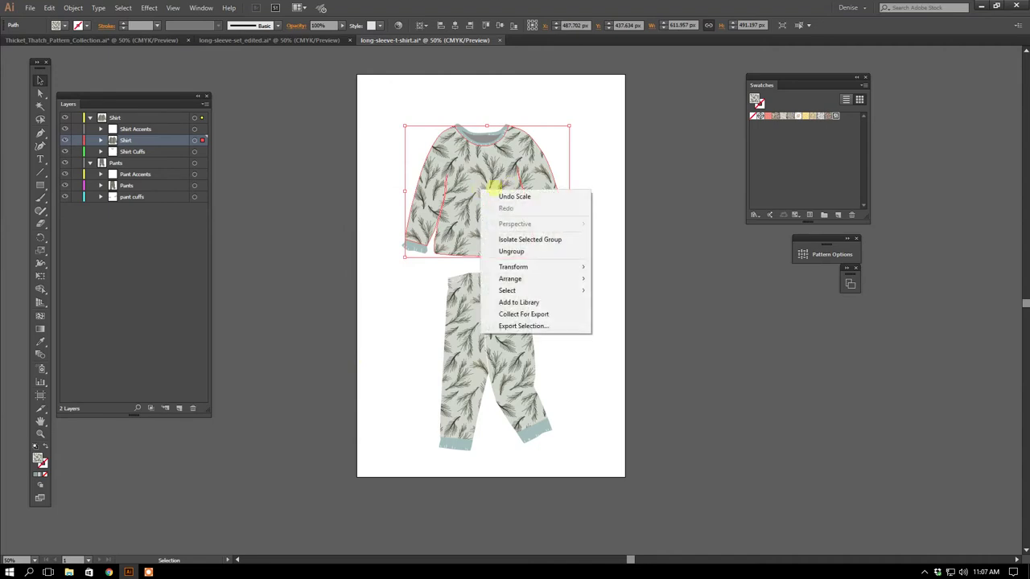
pyautogui.moveTo(513, 266)
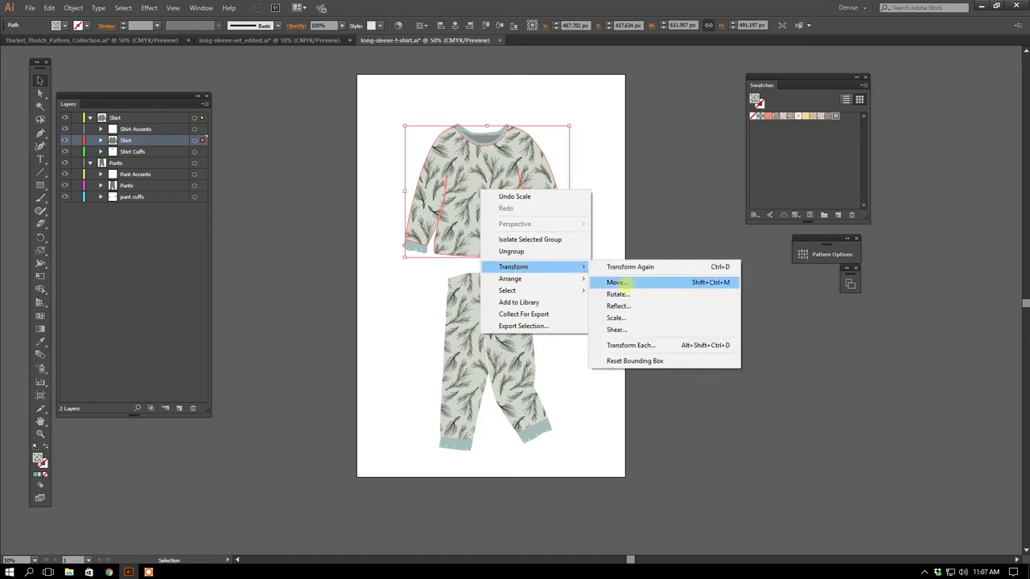
pyautogui.click(619, 283)
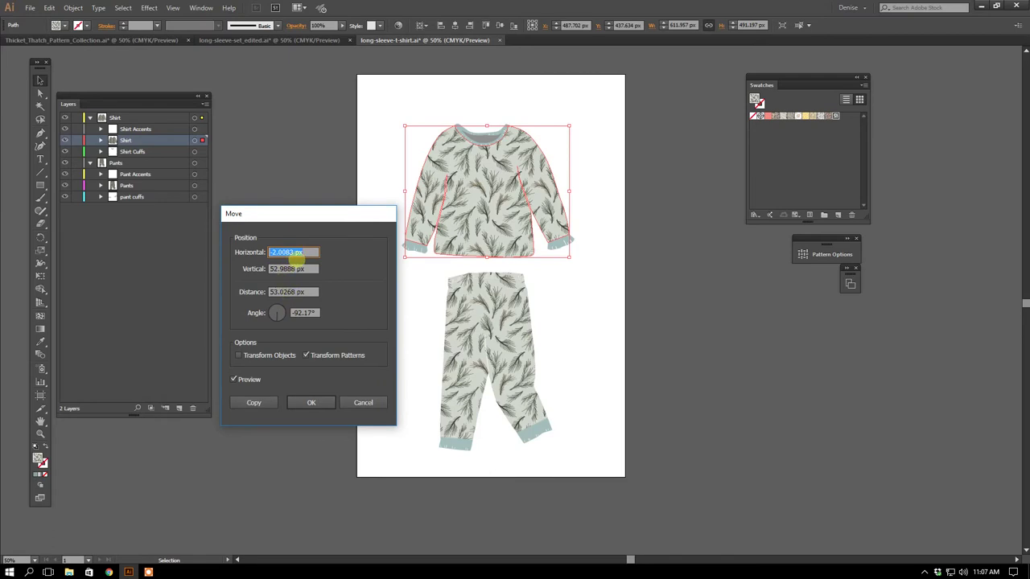
pyautogui.moveTo(294, 253); pyautogui.dragTo(267, 253)
pyautogui.write('10')
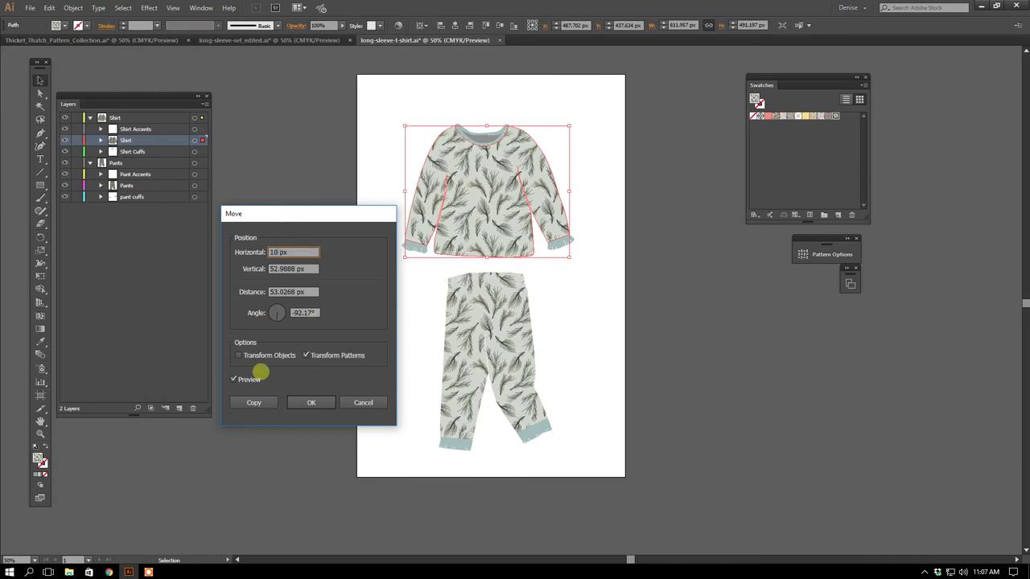
pyautogui.click(232, 379)
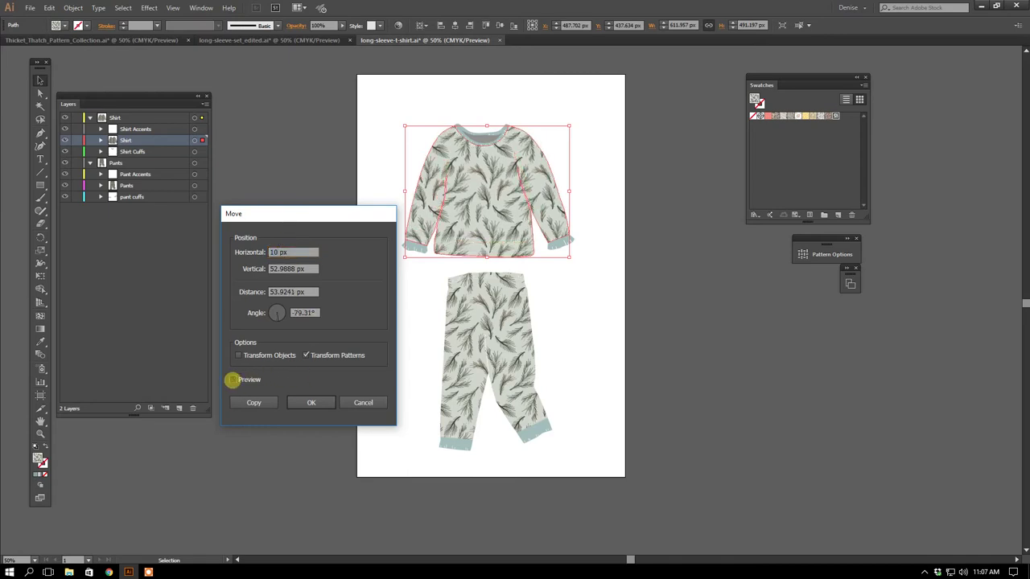
pyautogui.click(232, 379)
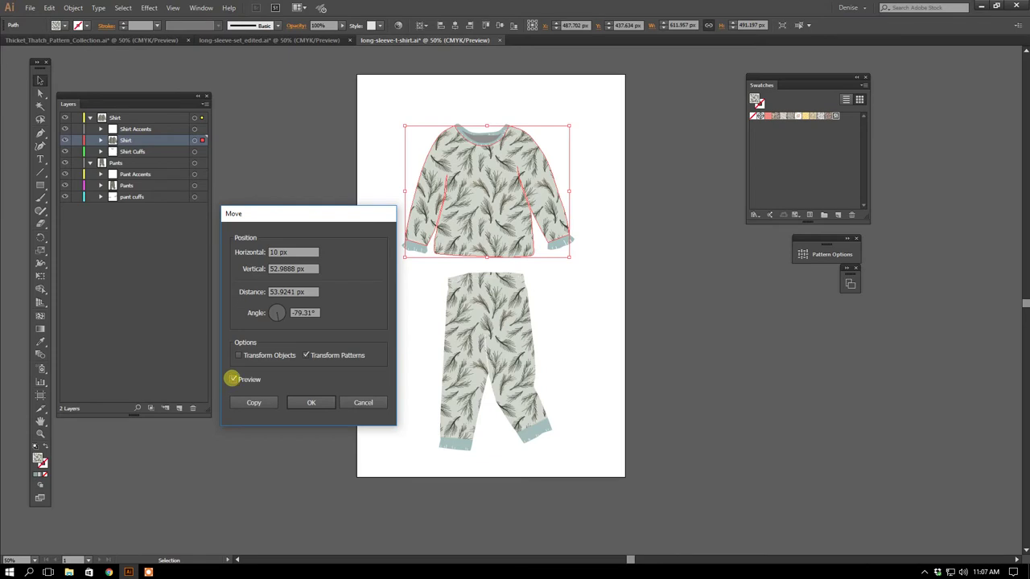
pyautogui.click(232, 379)
pyautogui.click(231, 379)
pyautogui.click(232, 379)
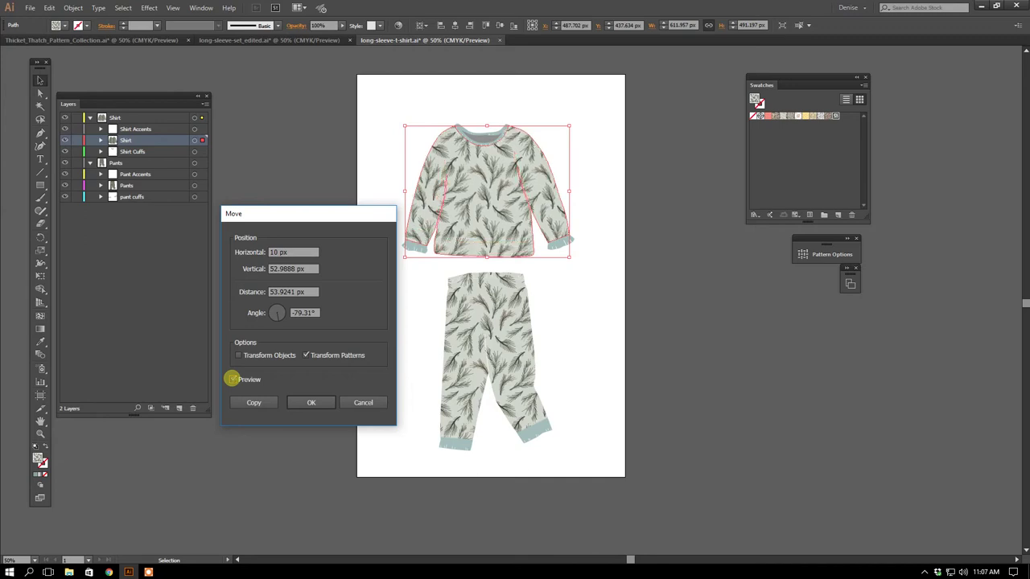
pyautogui.click(232, 379)
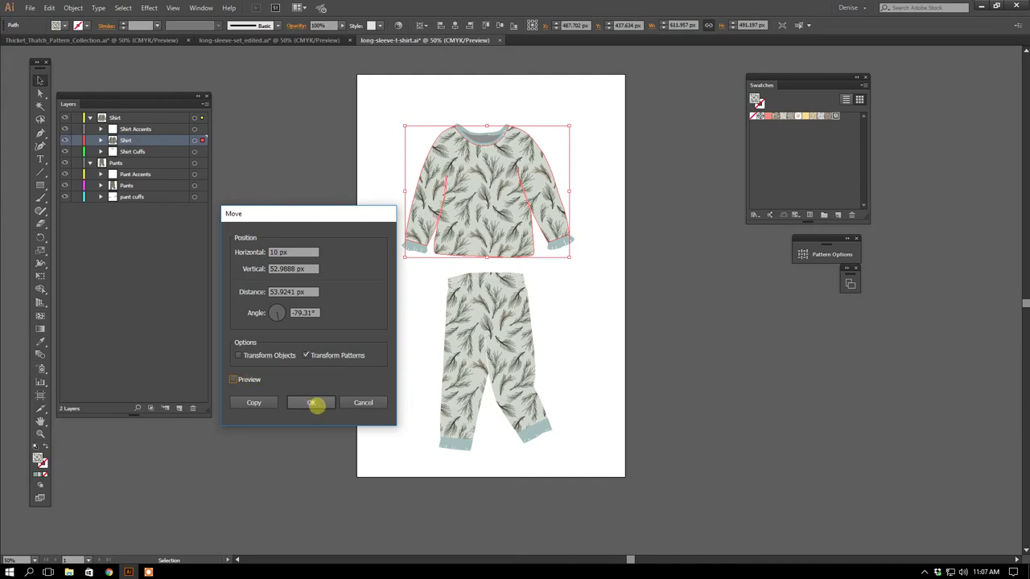
pyautogui.click(312, 404)
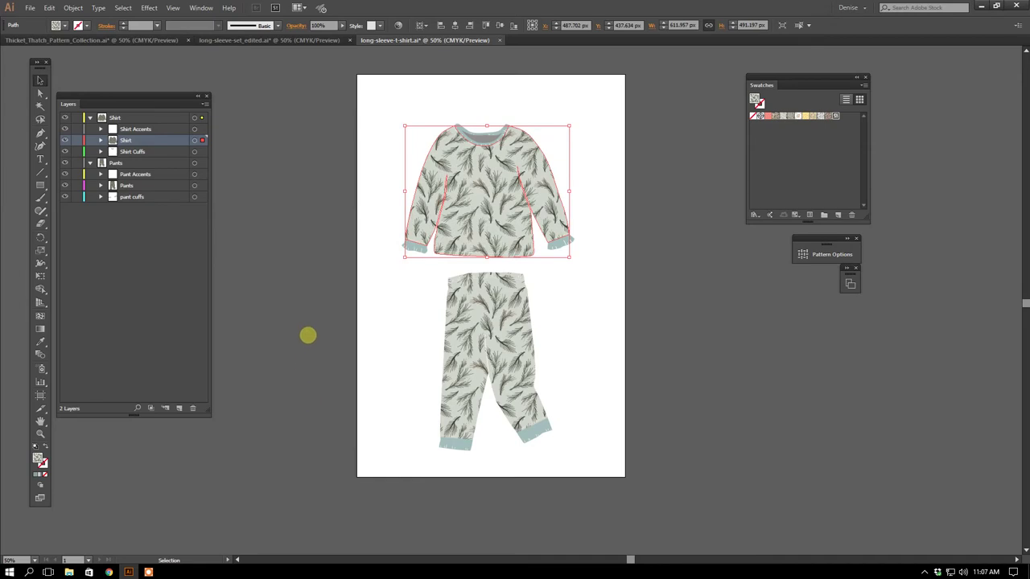
# Draw a rectangle about 716 by 560 px on the empty canvas beside the pajama artboard
pyautogui.click(309, 336)
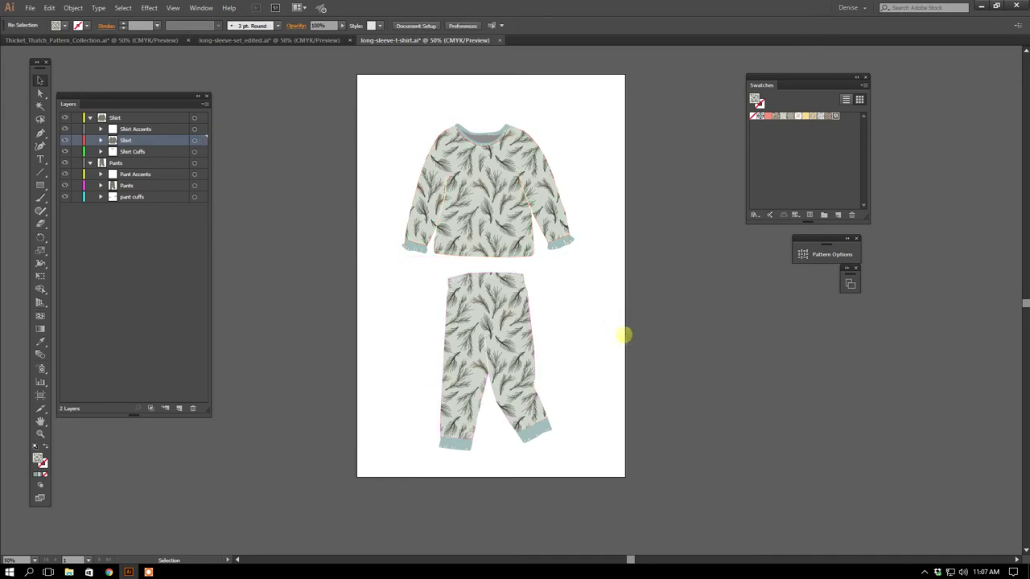
pyautogui.moveTo(614, 338); pyautogui.dragTo(500, 317)
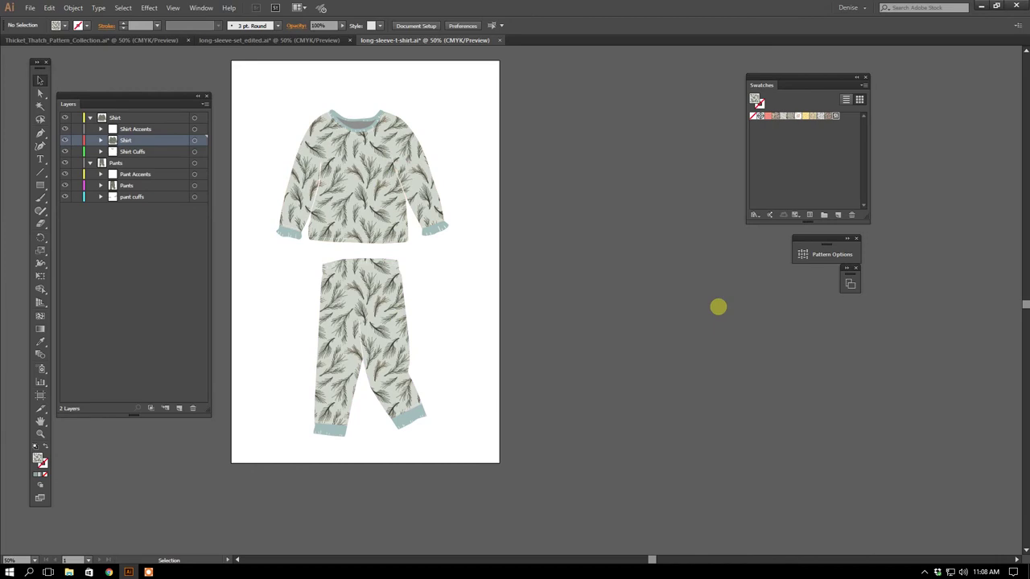
pyautogui.click(40, 185)
pyautogui.moveTo(528, 221)
pyautogui.mouseDown()
pyautogui.moveTo(616, 306)
pyautogui.moveTo(719, 370)
pyautogui.mouseUp()
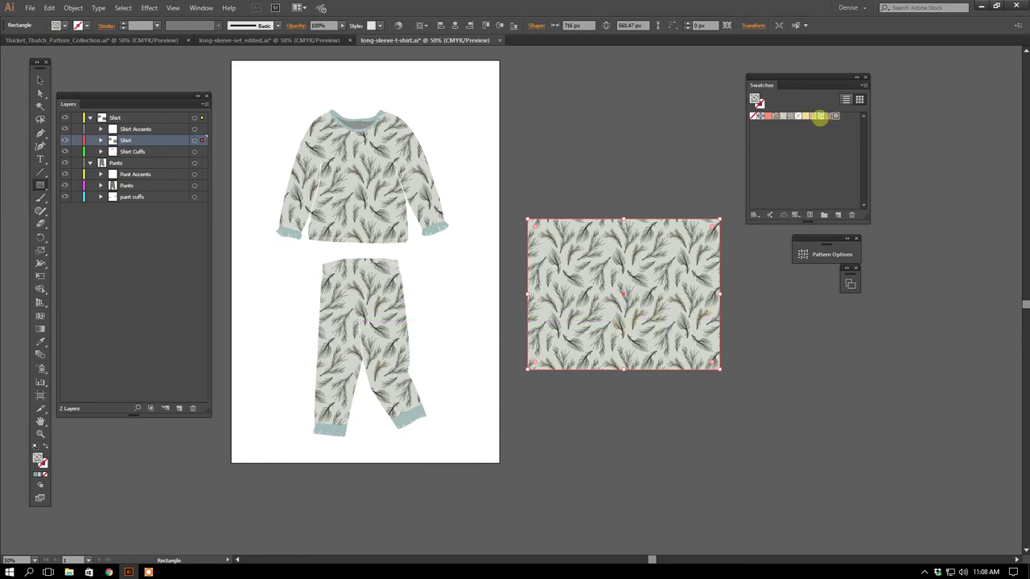
# Try the grey blossom and dense multicolour floral patterns on the rectangle, ending with the sage pattern of yellow floral sprigs
pyautogui.click(820, 118)
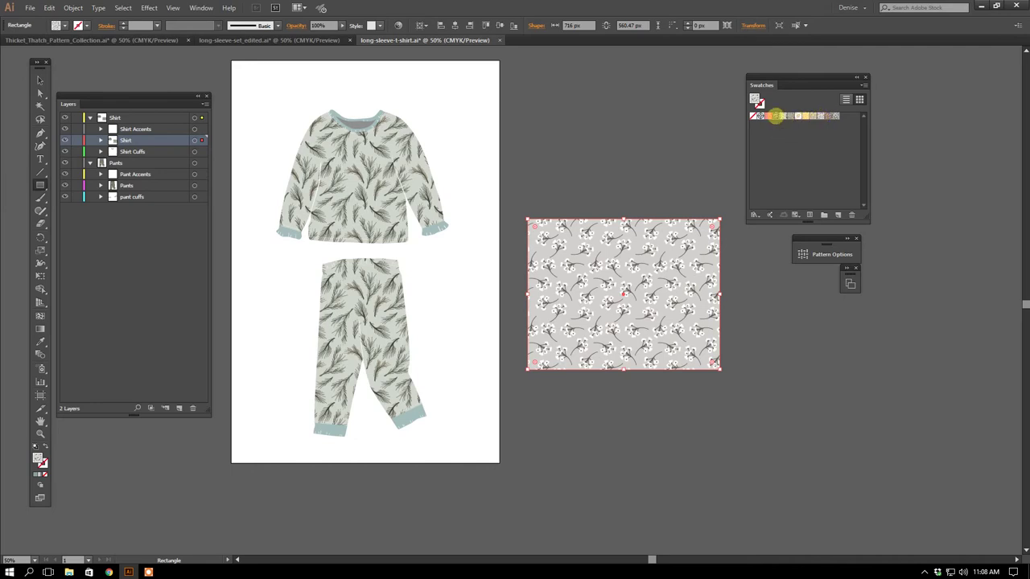
pyautogui.click(775, 116)
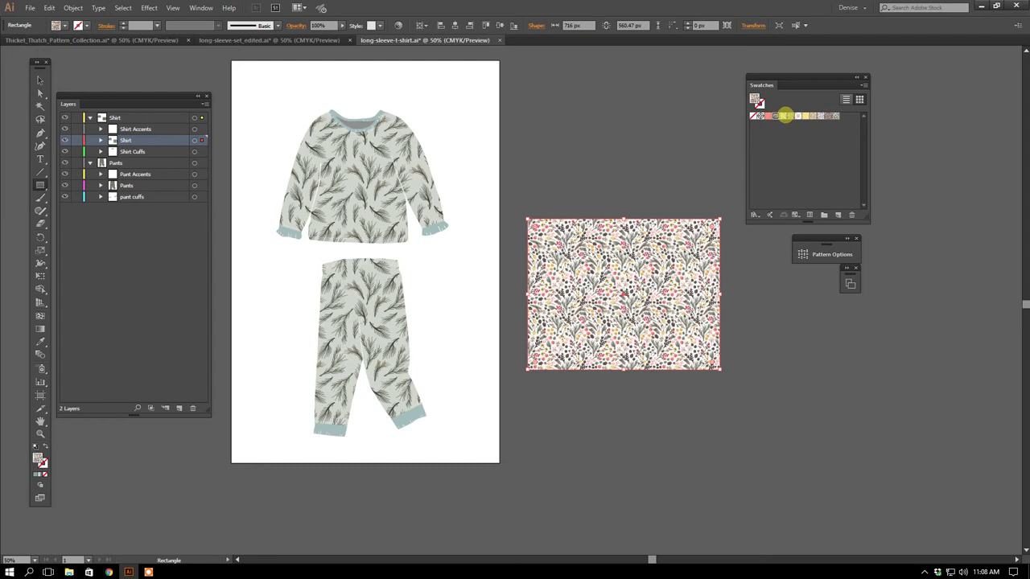
pyautogui.click(782, 116)
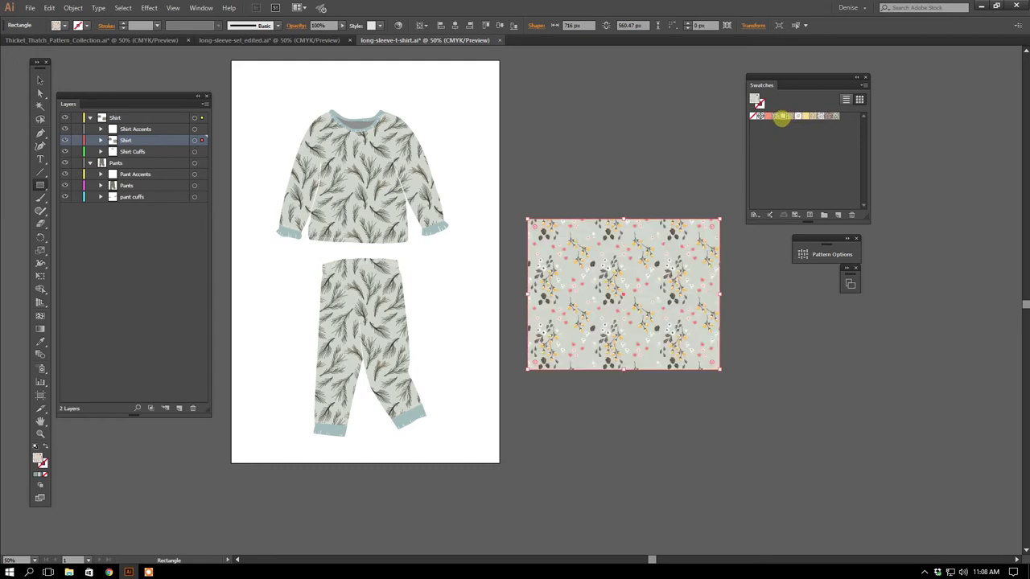
# Draw an ellipse about 634 by 316 px above the rectangle, trying the dense floral fill before filling it with the coral sprig pattern
pyautogui.moveTo(37, 186); pyautogui.dragTo(79, 211)
pyautogui.moveTo(535, 115); pyautogui.dragTo(706, 199)
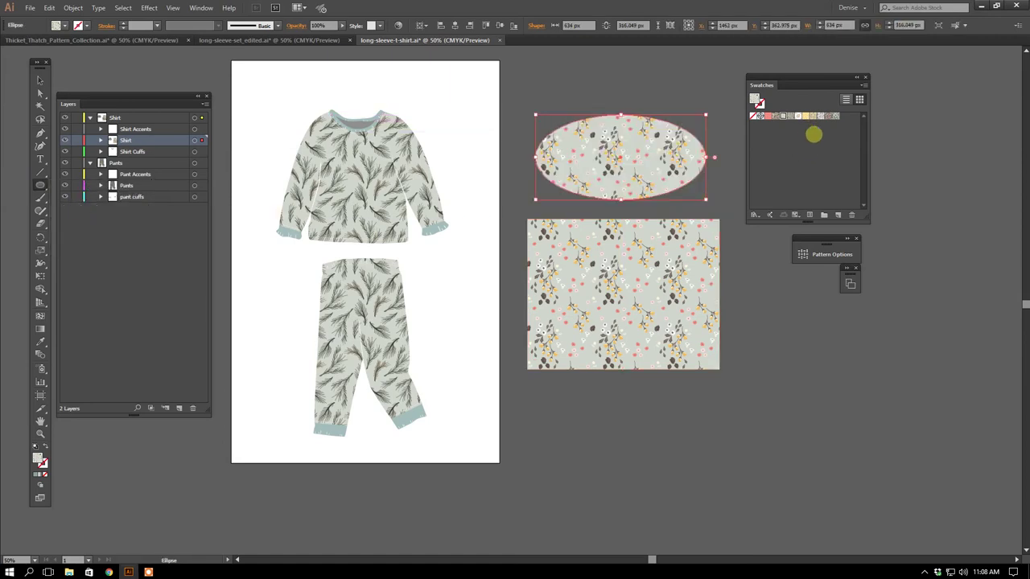
pyautogui.click(773, 117)
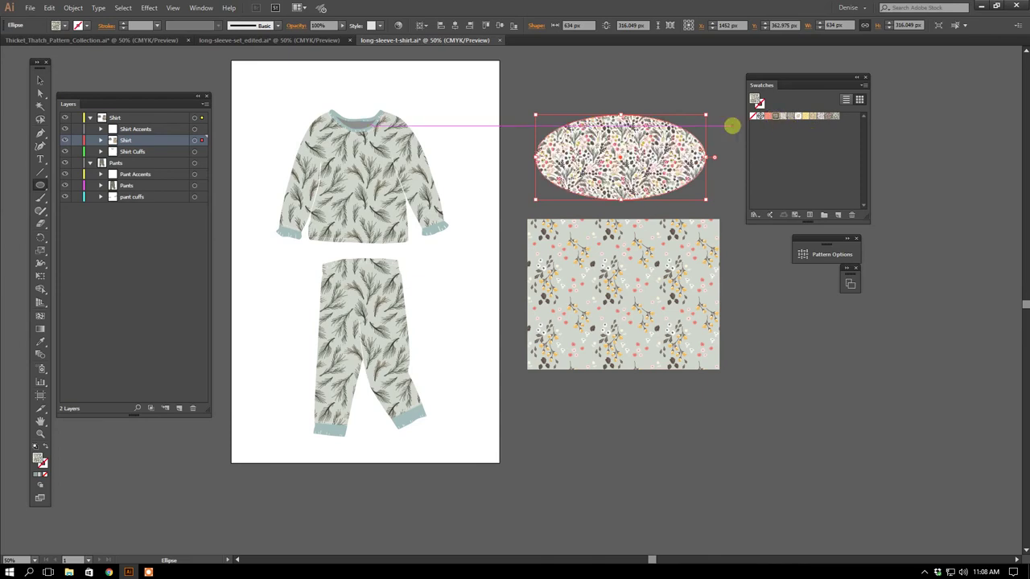
pyautogui.click(765, 117)
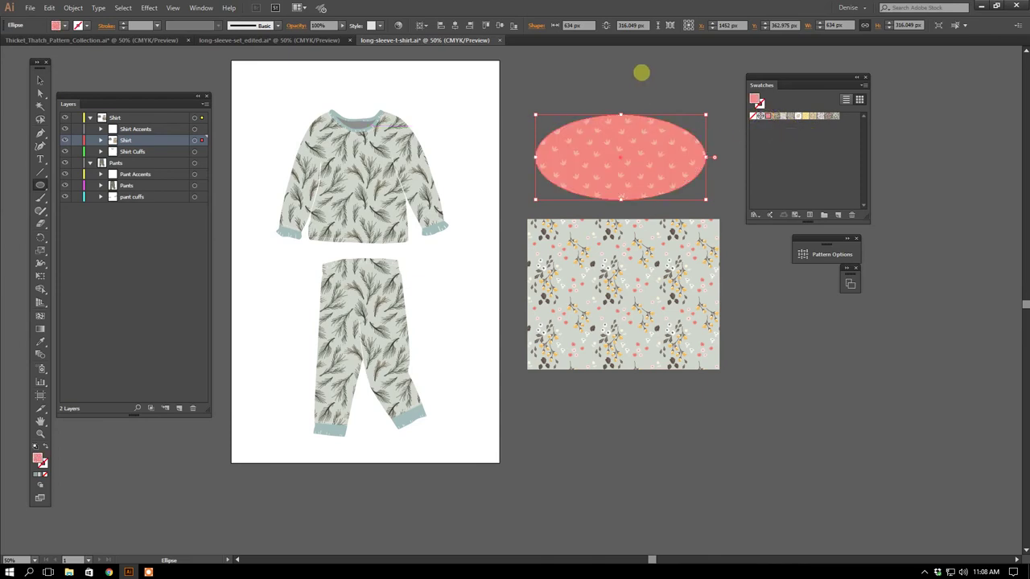
# Select the coral ellipse together with the patterned rectangle and delete both shapes
pyautogui.click(42, 80)
pyautogui.keyDown('shift'); pyautogui.click(606, 292); pyautogui.keyUp('shift')
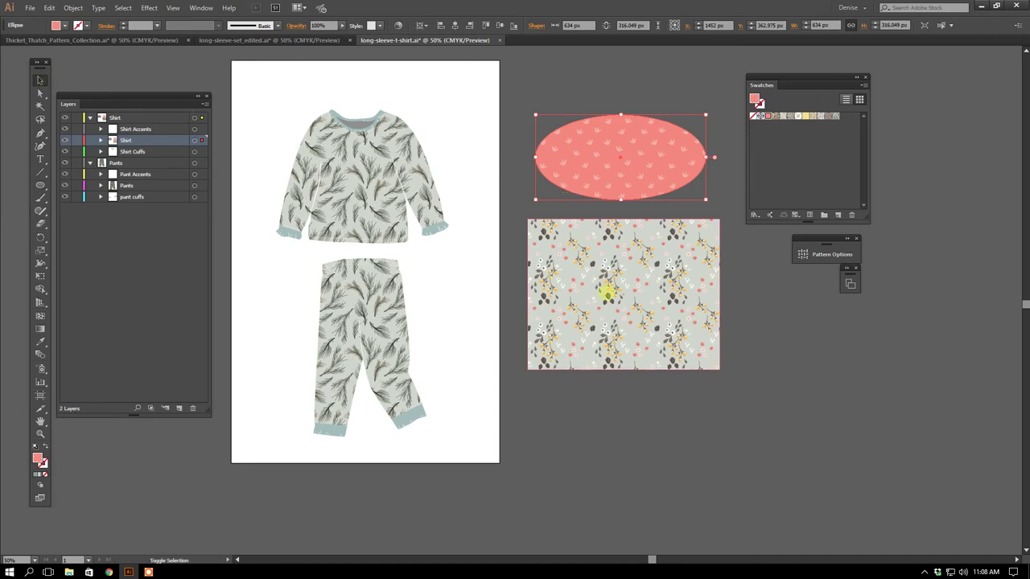
pyautogui.rightClick(600, 276)
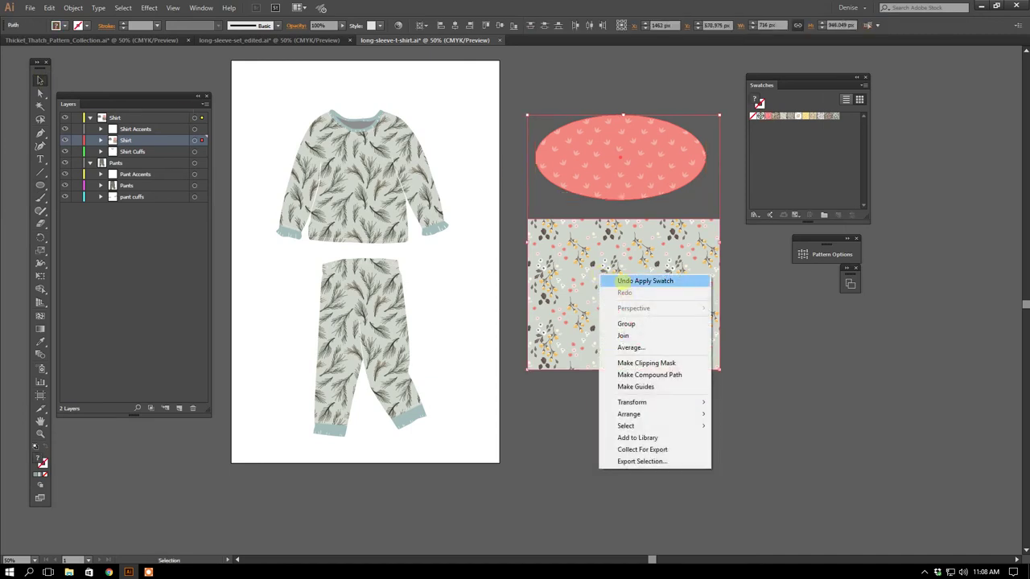
pyautogui.click(602, 252)
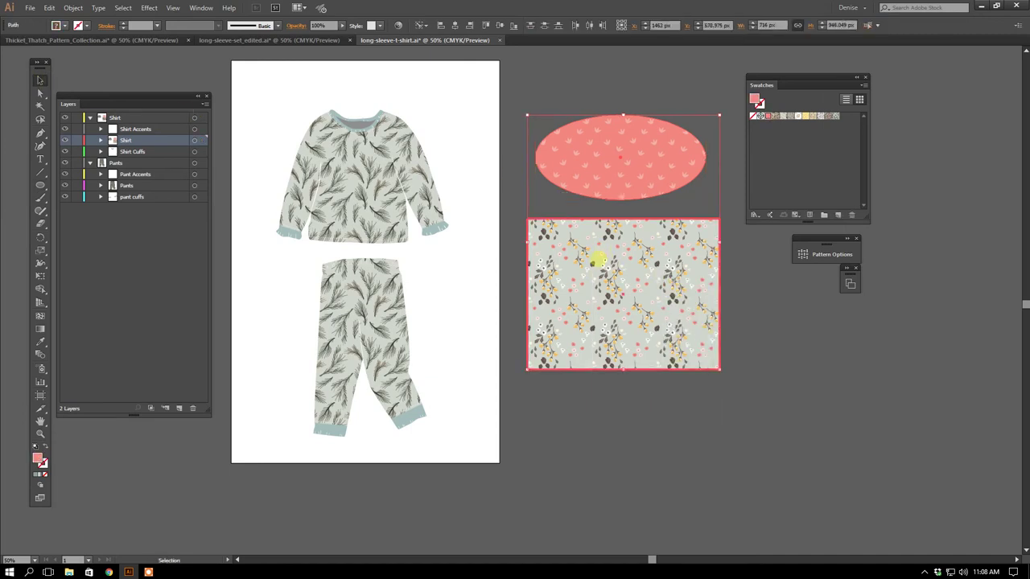
pyautogui.press('Delete')
# Switch to the long-sleeve-set_edited.ai document to view the finished pajama set
pyautogui.moveTo(459, 296); pyautogui.dragTo(587, 310)
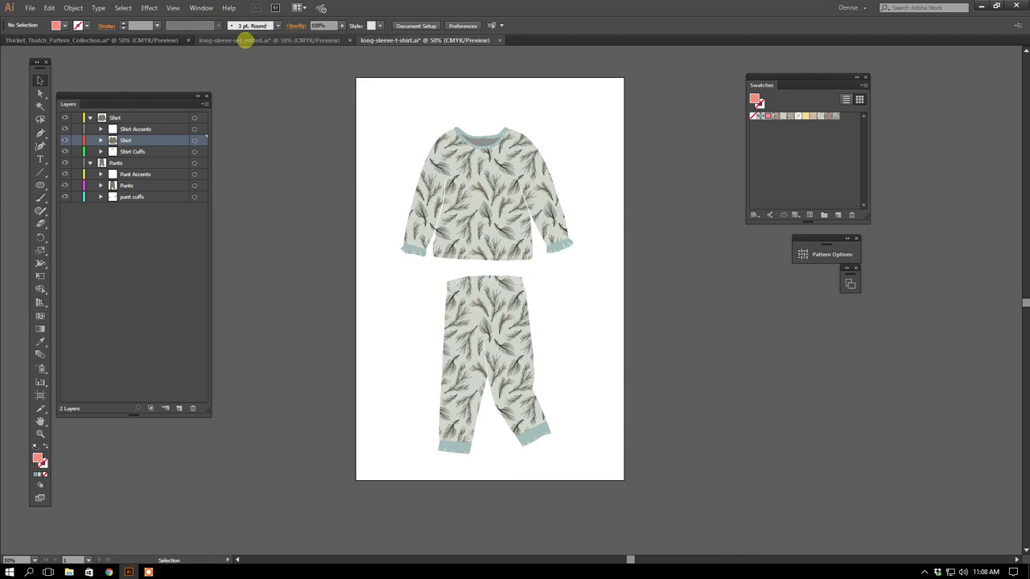
pyautogui.click(243, 40)
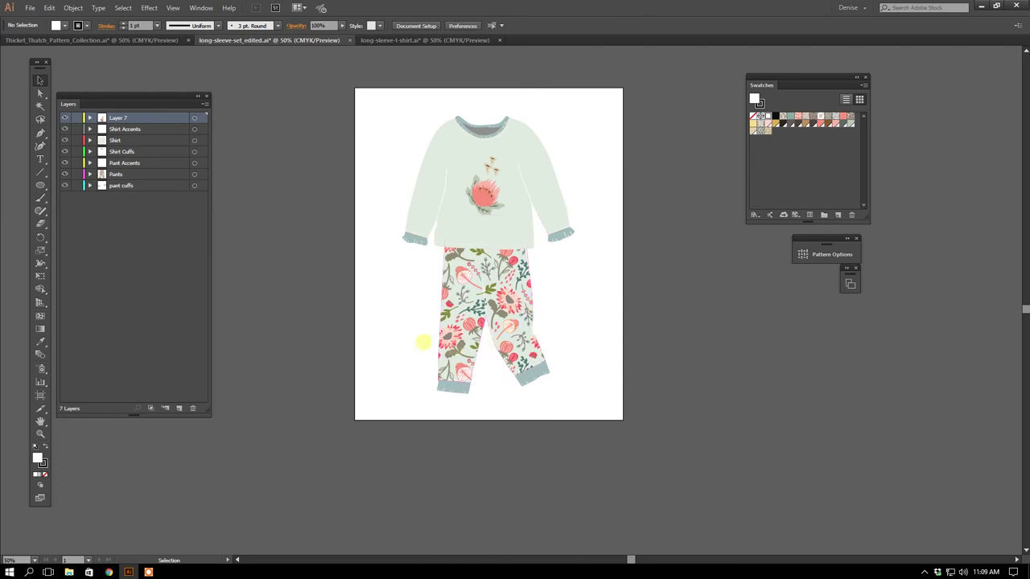